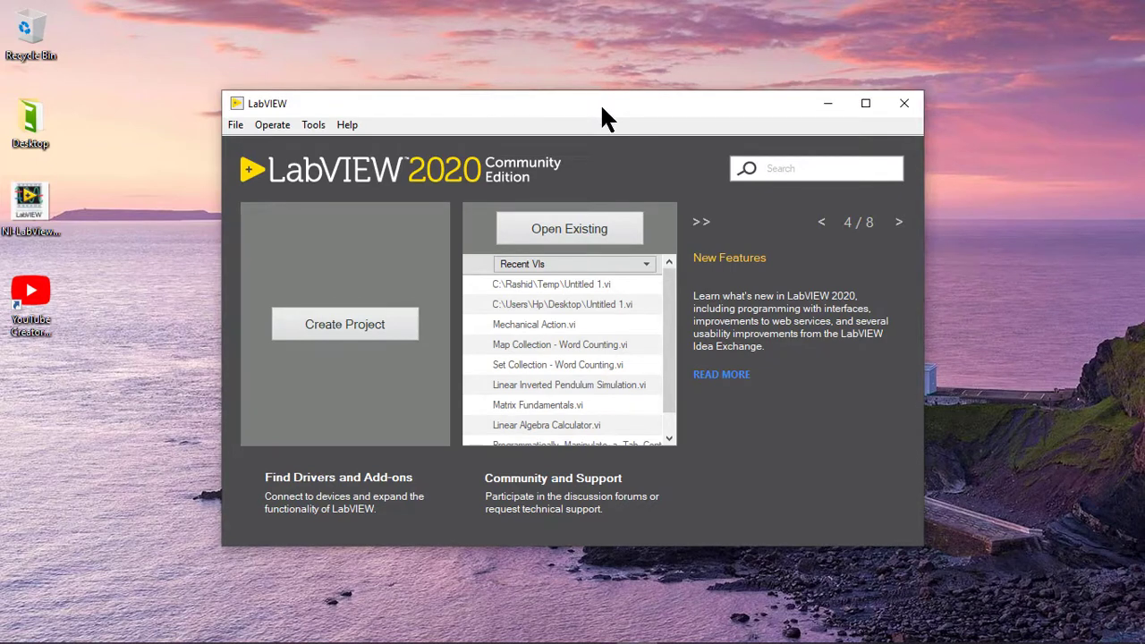
# Create a new blank VI, bring up its block diagram, then return to the front panel.
pyautogui.hotkey('ctrl', 'n')
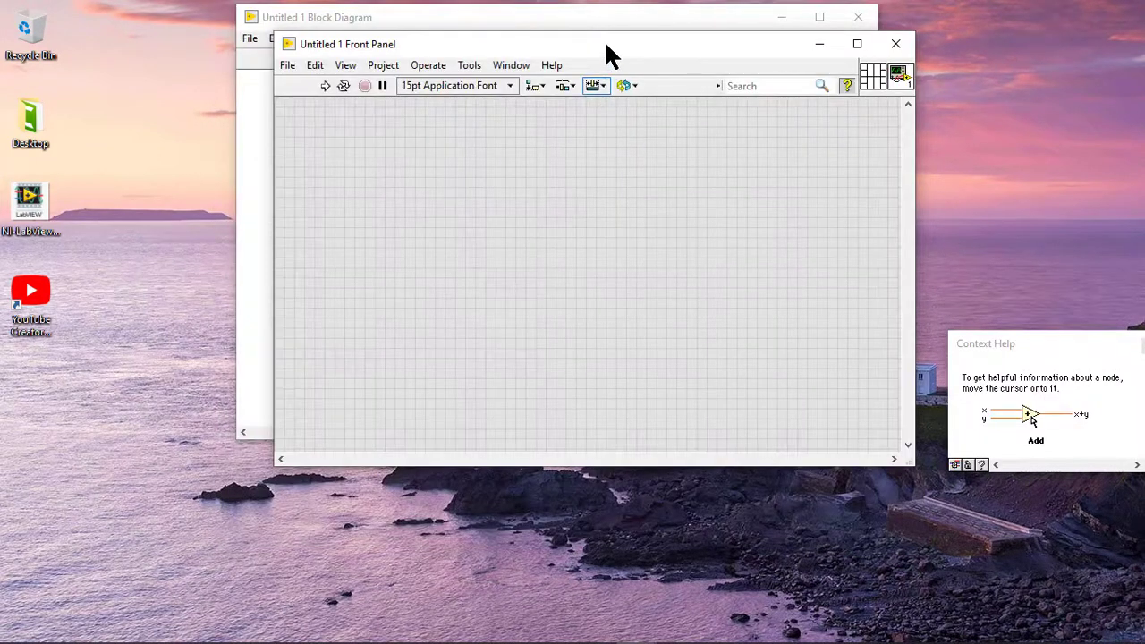
pyautogui.hotkey('ctrl', 't')
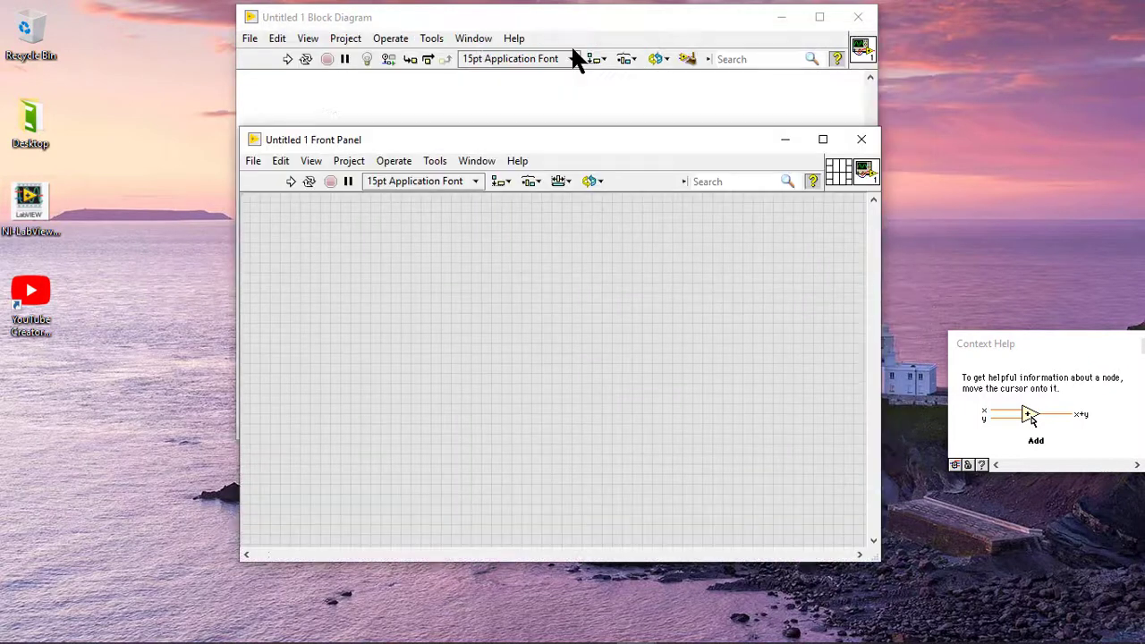
pyautogui.click(531, 496)
# Open the Properties dialog of the front panel's pane from its shortcut menu.
pyautogui.rightClick(875, 284)
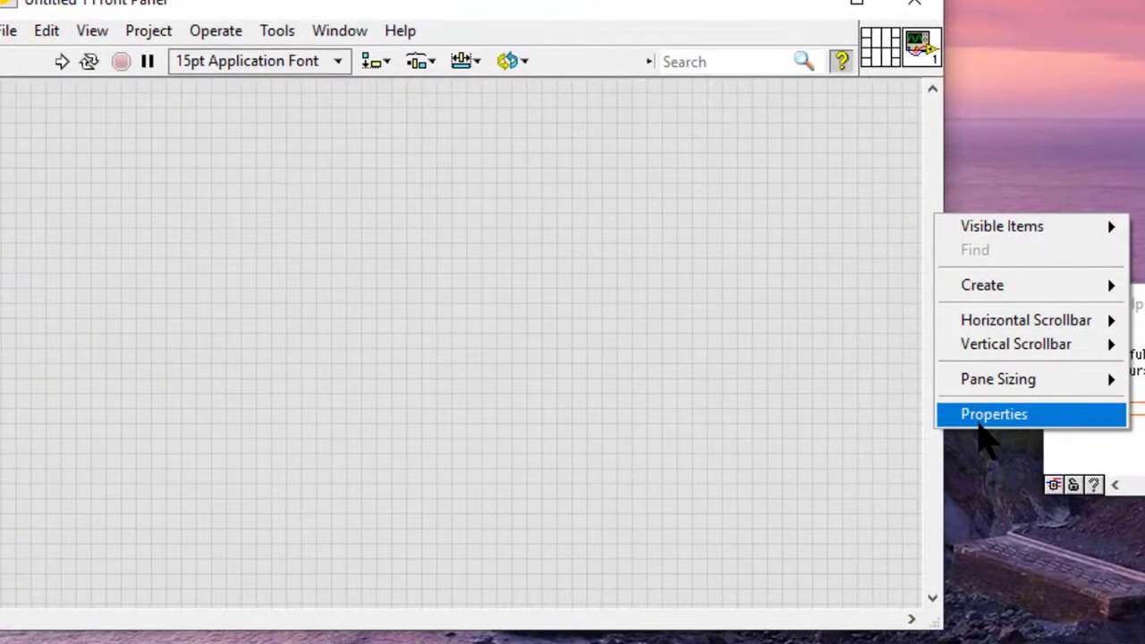
pyautogui.click(979, 420)
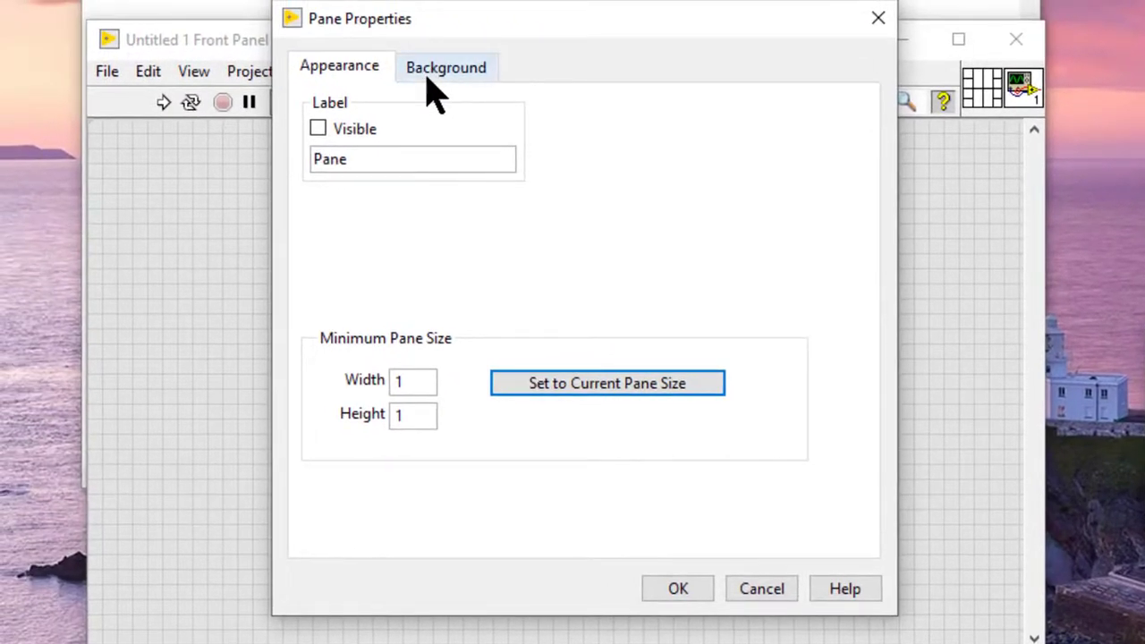
# Preview Clouds, Metal - Brushed, Metal - Diamond Plate and Wood - Oak backgrounds, ending on Wood - Pine.
pyautogui.click(428, 79)
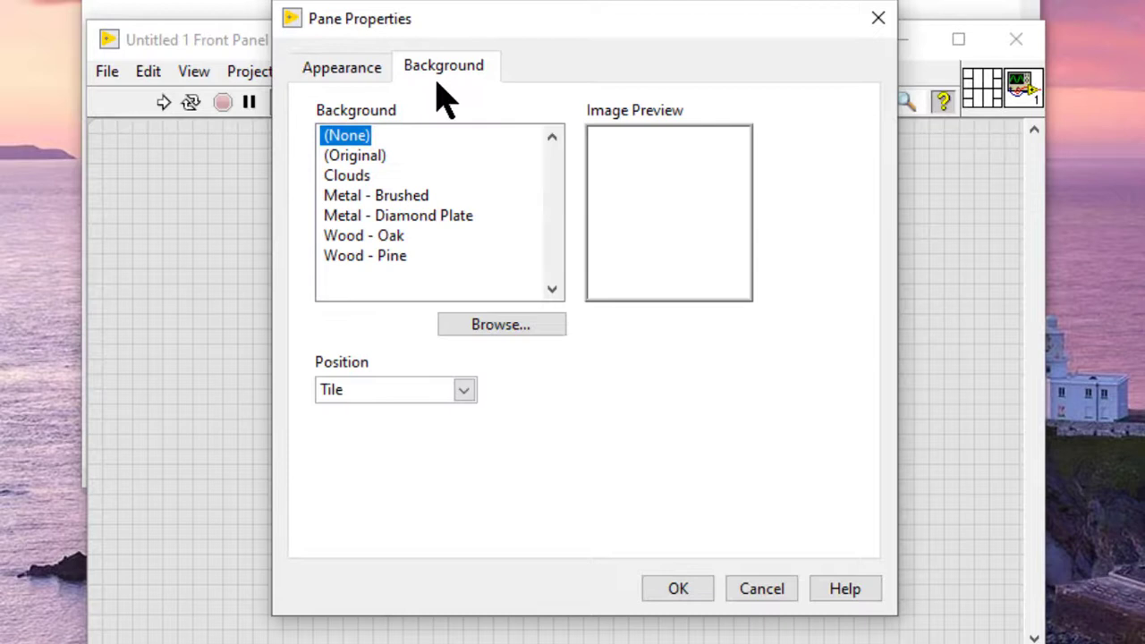
pyautogui.press('Down')
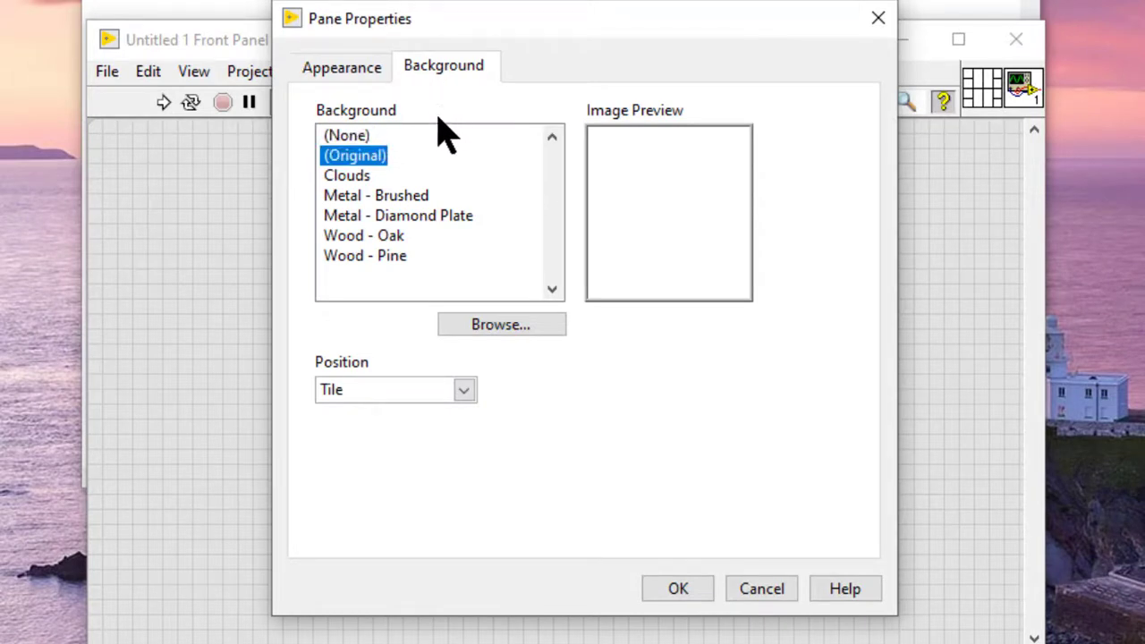
pyautogui.click(348, 176)
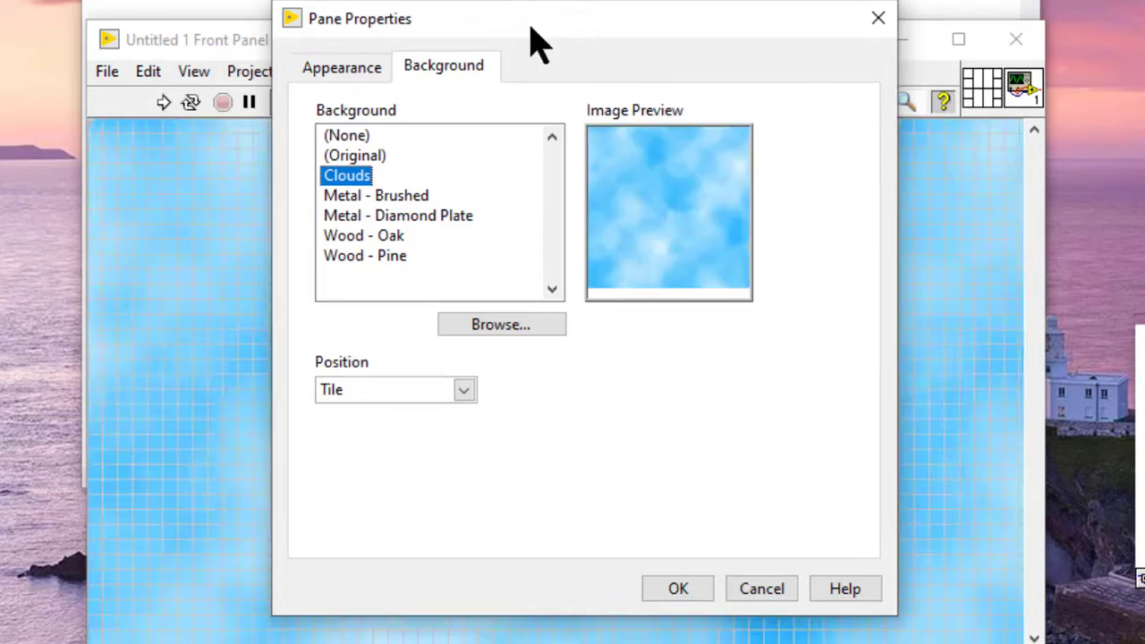
pyautogui.moveTo(526, 32); pyautogui.dragTo(799, 111)
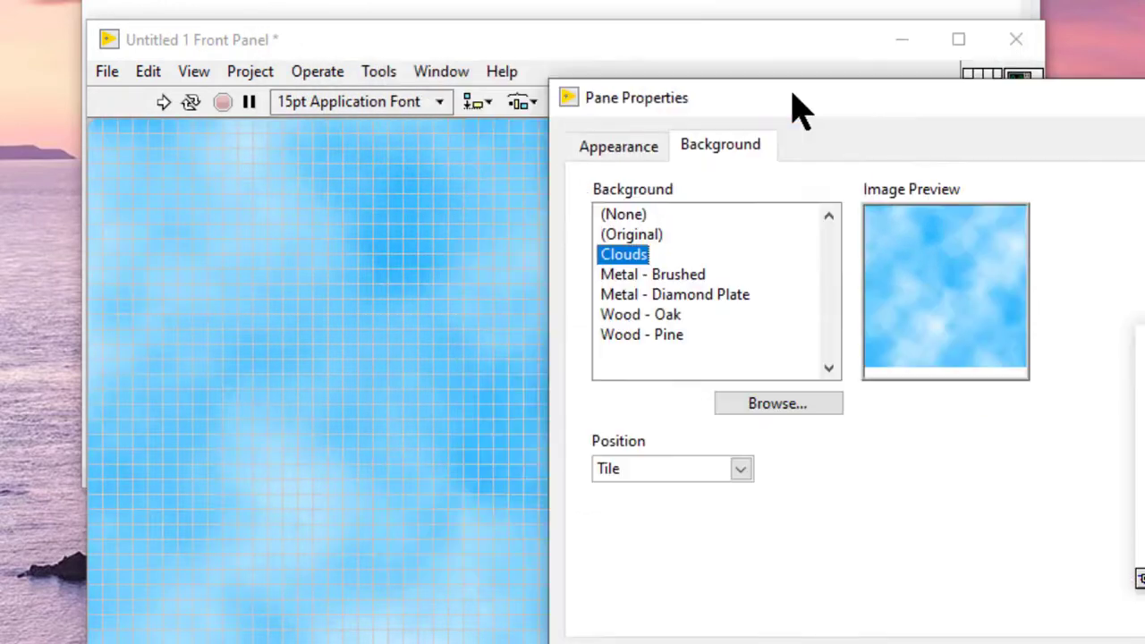
pyautogui.click(634, 279)
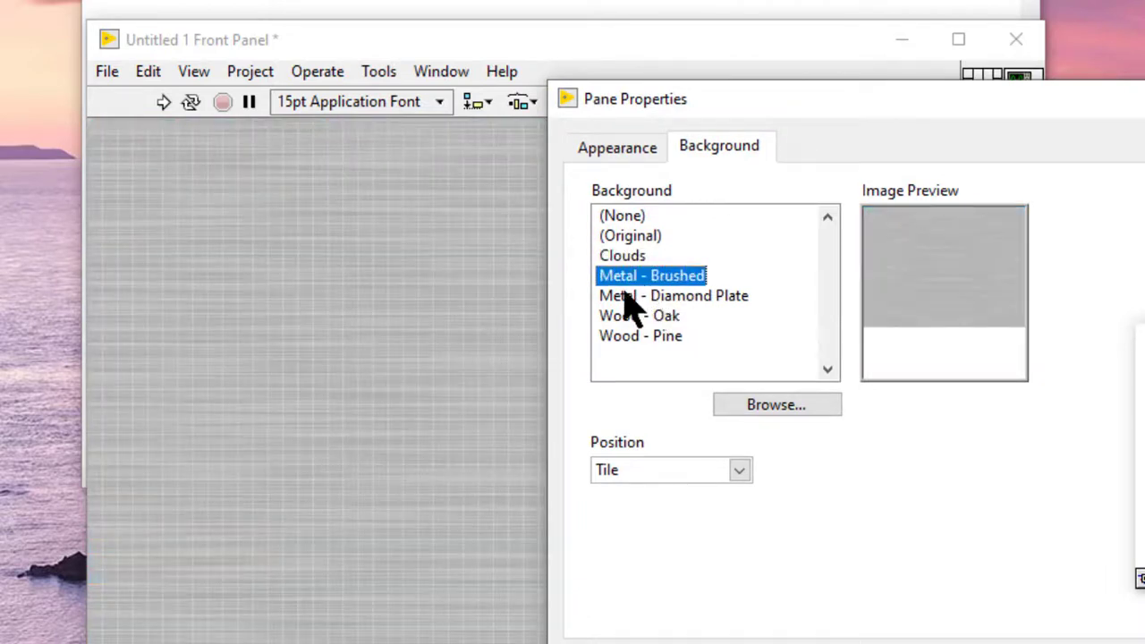
pyautogui.click(624, 296)
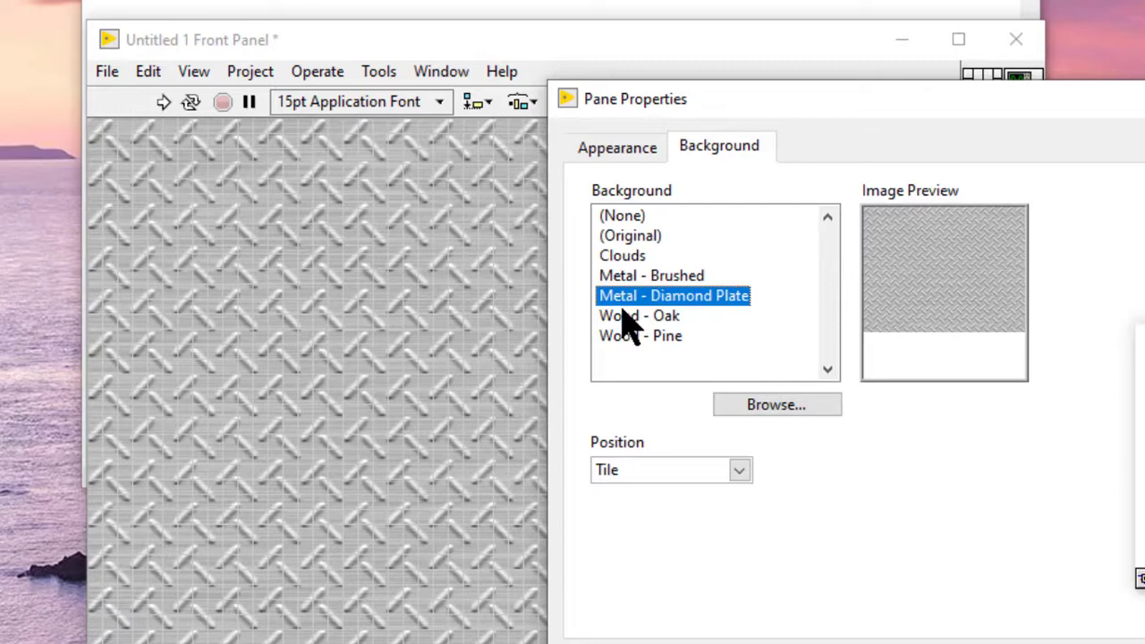
pyautogui.click(627, 317)
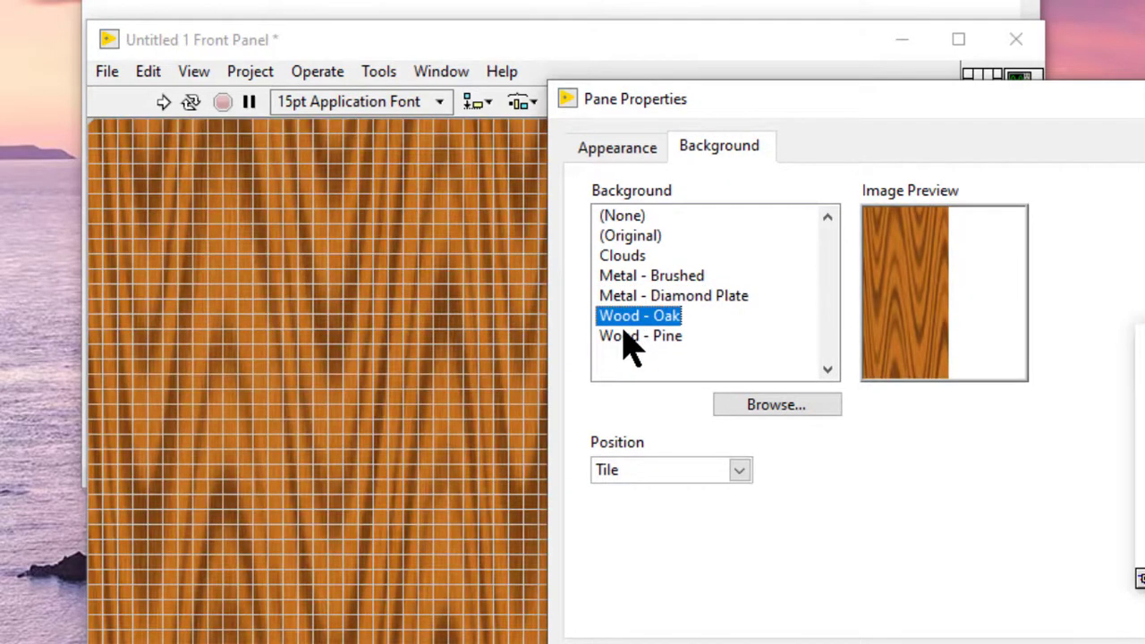
pyautogui.click(629, 338)
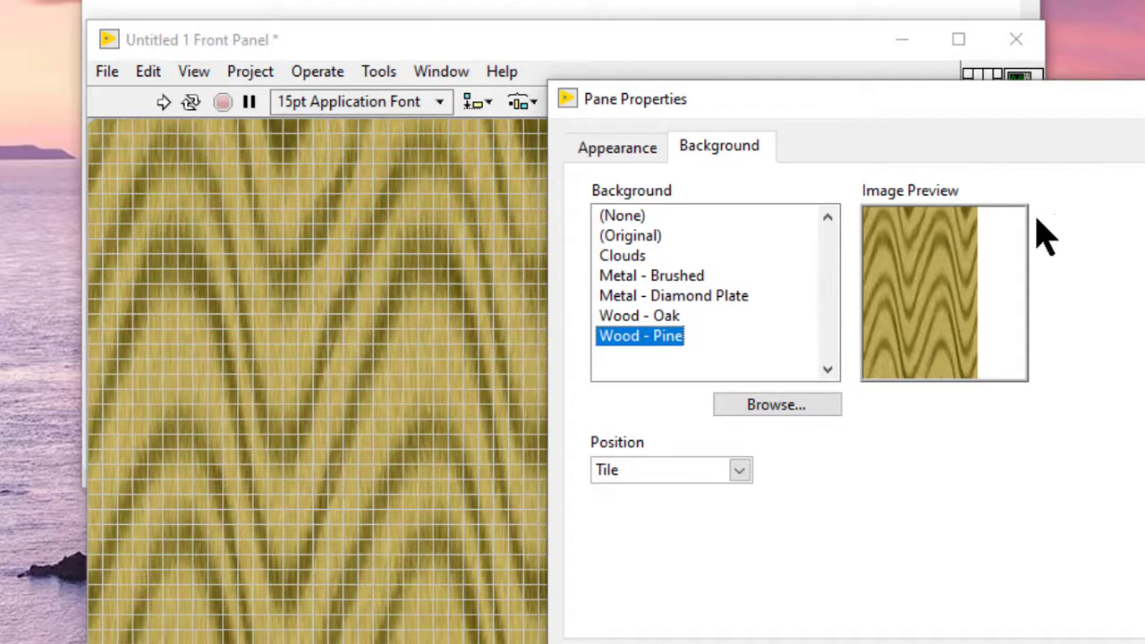
# Load the LabVIEW installer PNG from the Desktop as the tiled pane background.
pyautogui.click(787, 419)
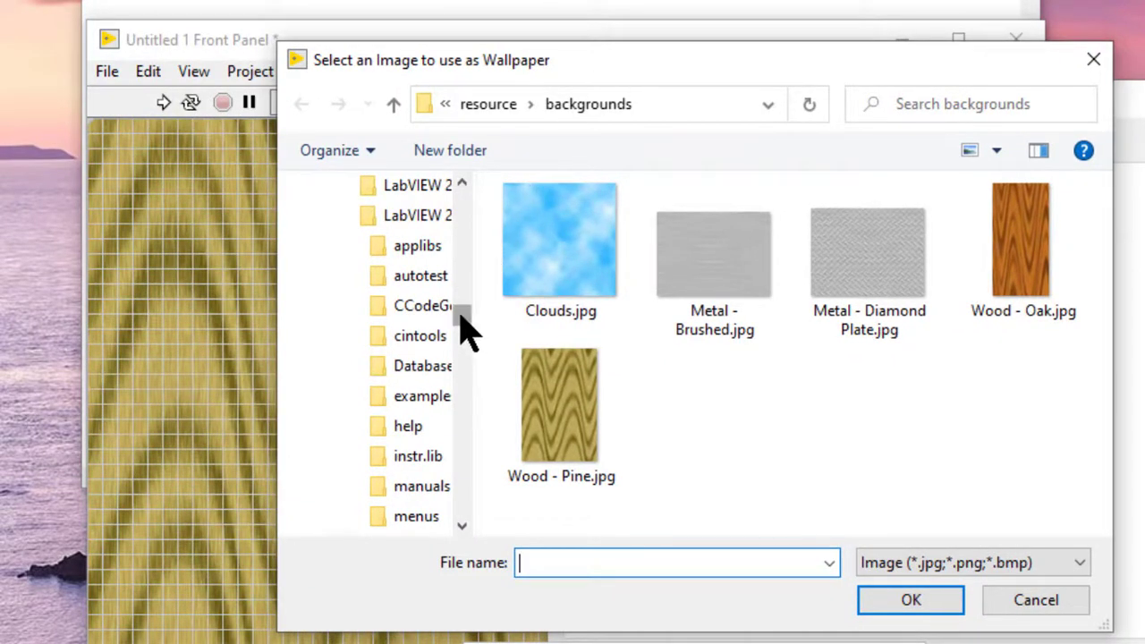
pyautogui.click(467, 202)
pyautogui.scroll(5, 462, 186)
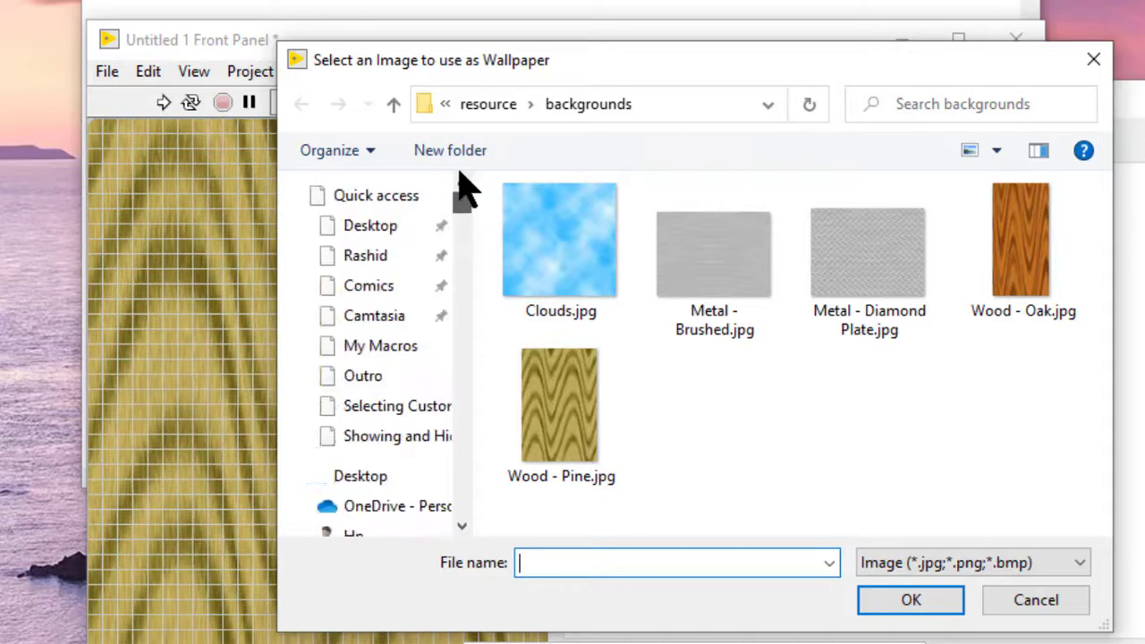
pyautogui.click(370, 231)
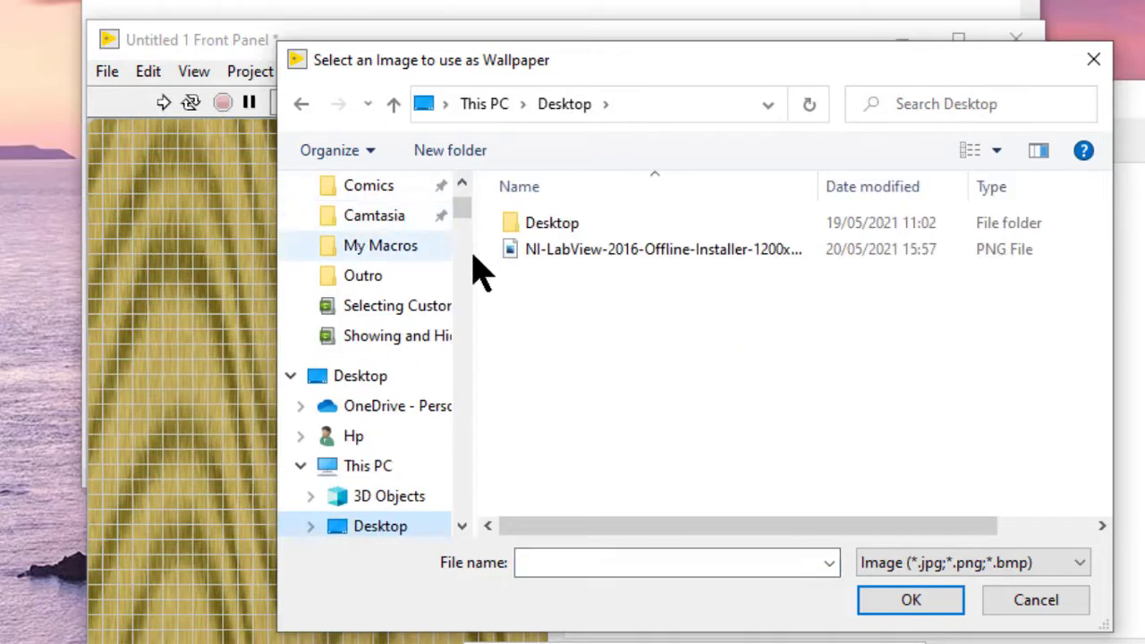
pyautogui.click(550, 252)
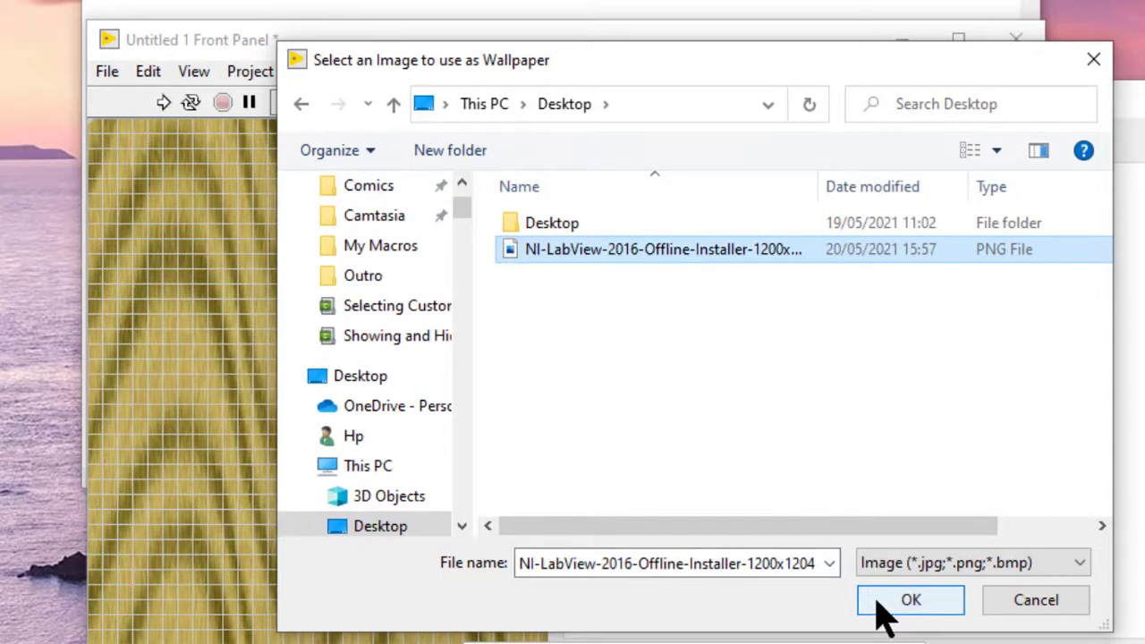
pyautogui.click(903, 601)
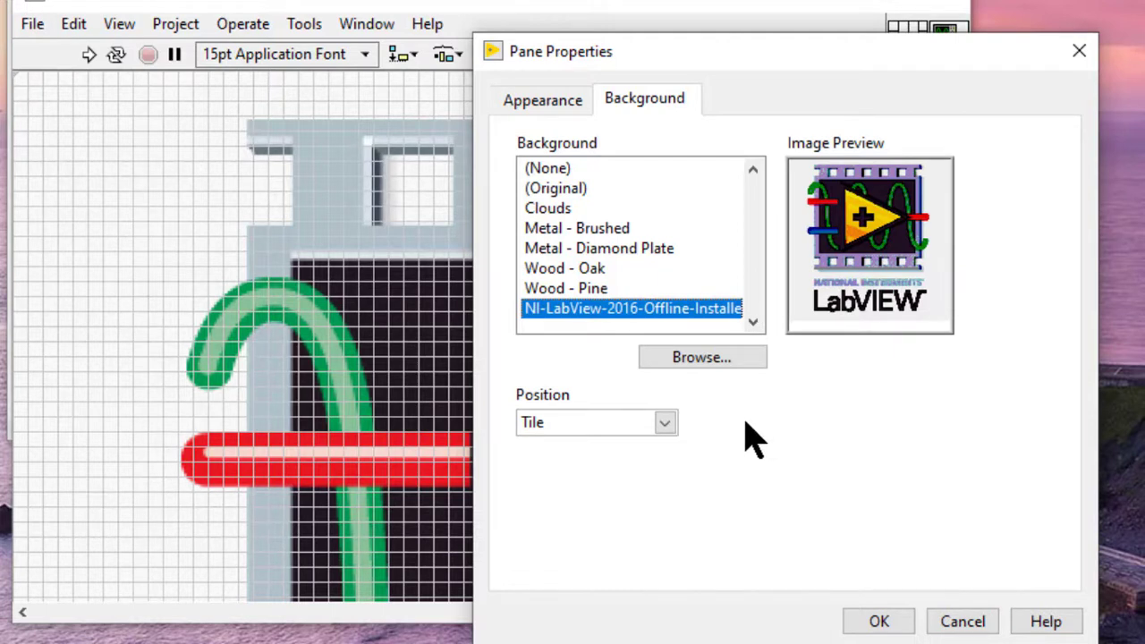
pyautogui.hotkey('ctrl', 'h')
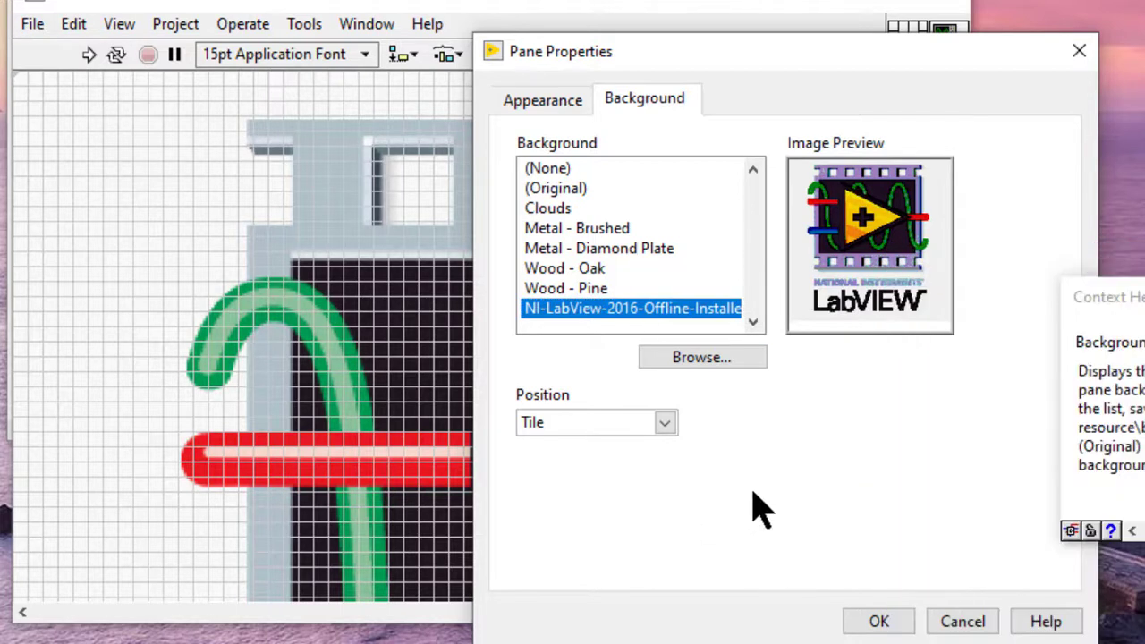
pyautogui.hotkey('ctrl', 'h')
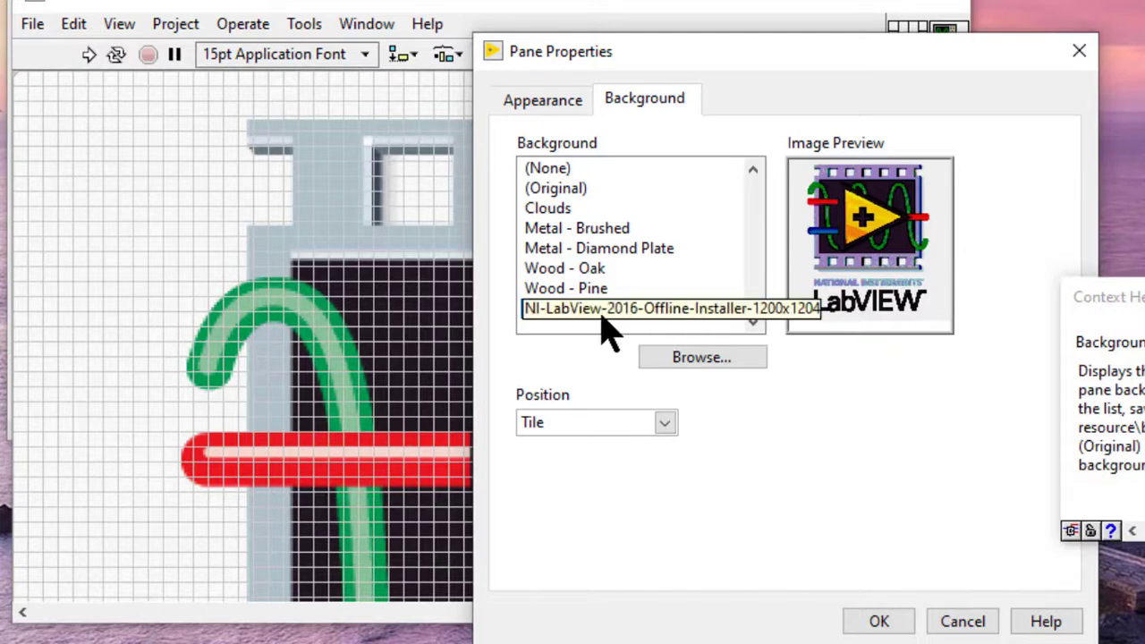
# Apply the logo background, then reopen the pane's Background settings.
pyautogui.click(872, 622)
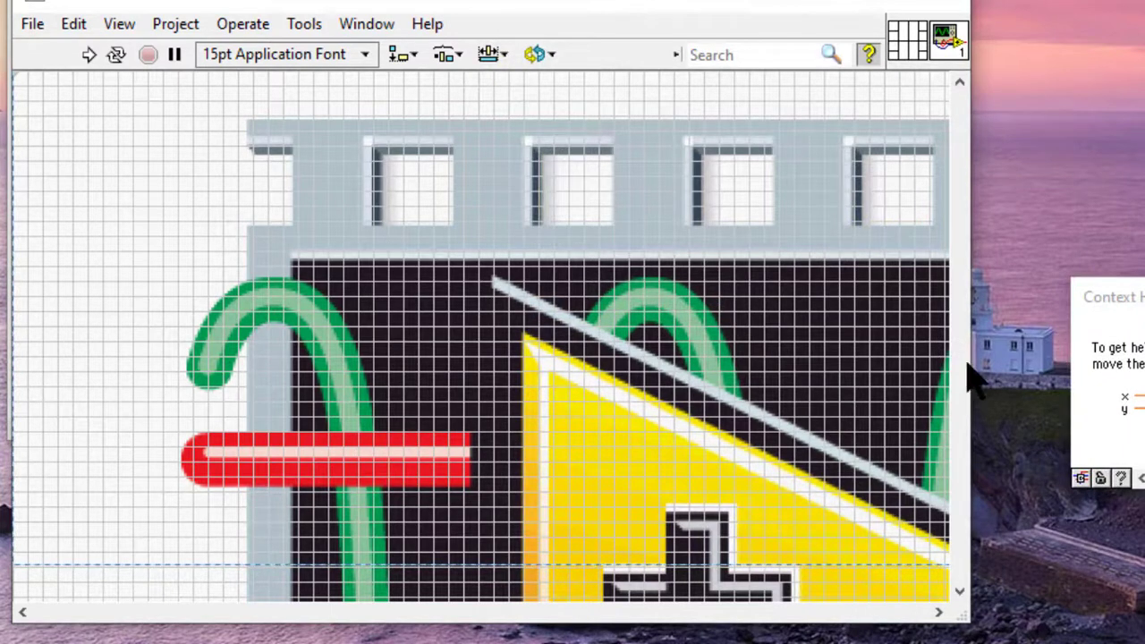
pyautogui.rightClick(960, 360)
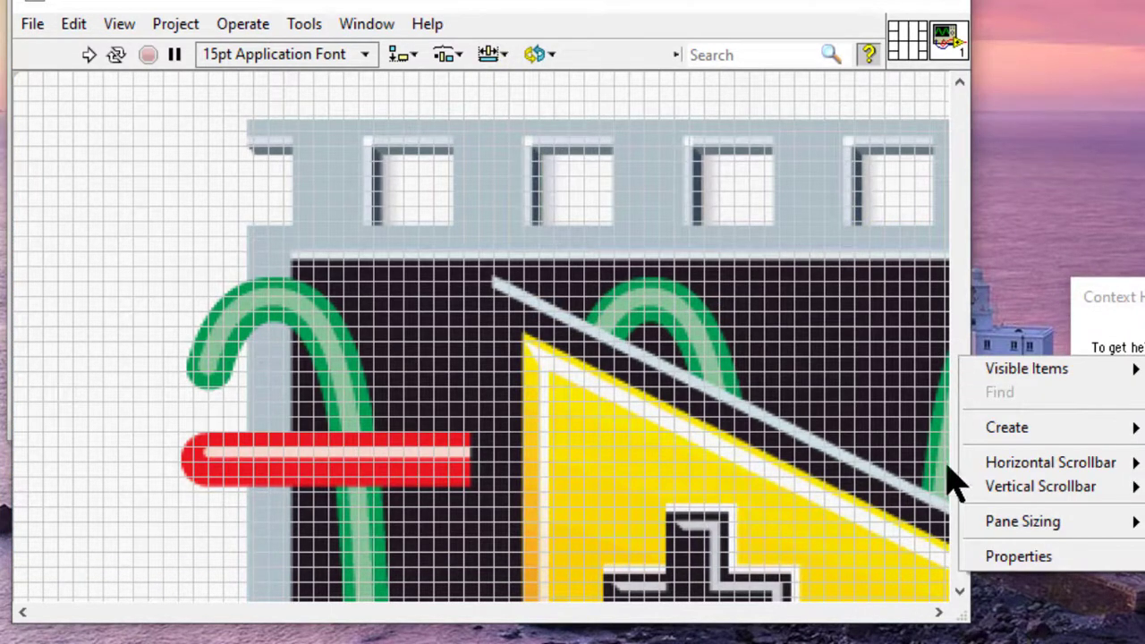
pyautogui.click(1000, 551)
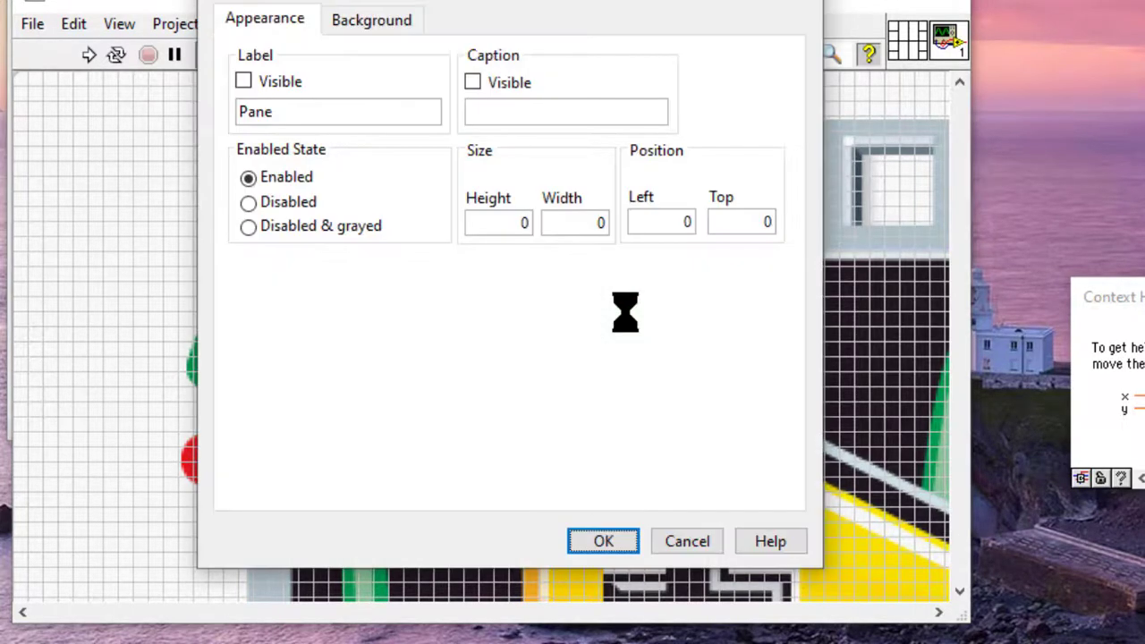
pyautogui.click(393, 21)
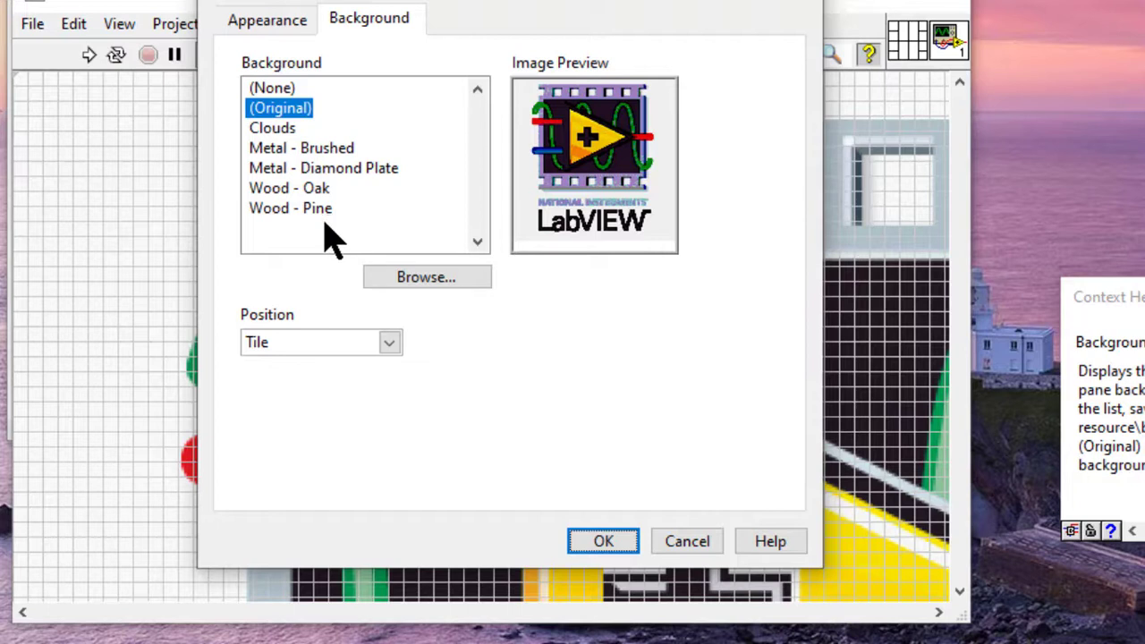
# Browse for another image, inspect the backgrounds folder's full path, then cancel.
pyautogui.click(421, 292)
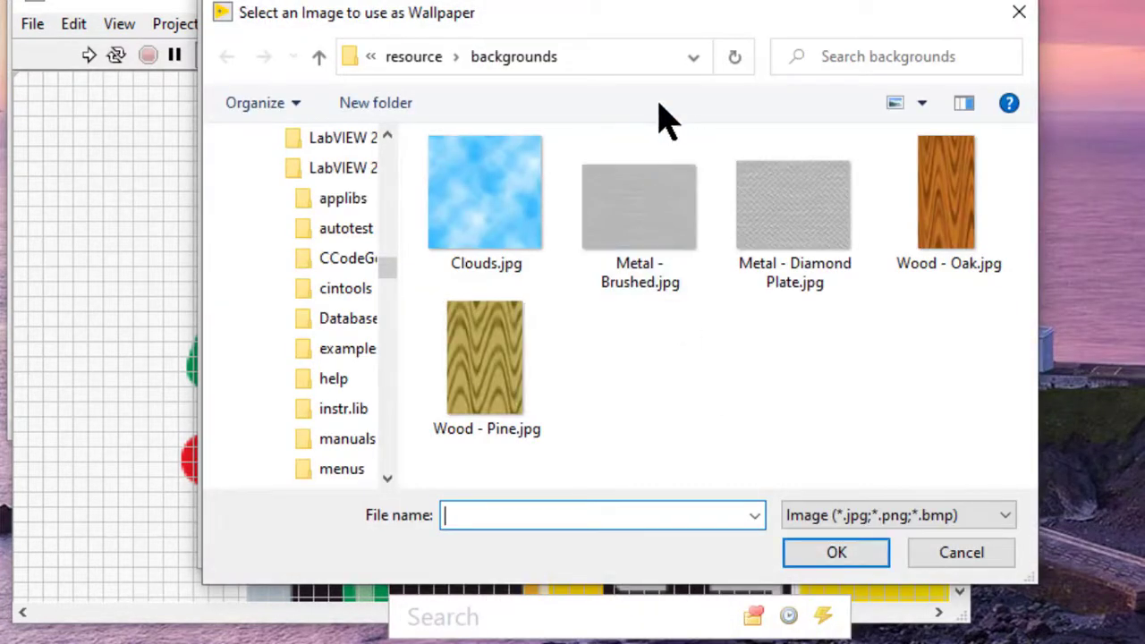
pyautogui.click(612, 59)
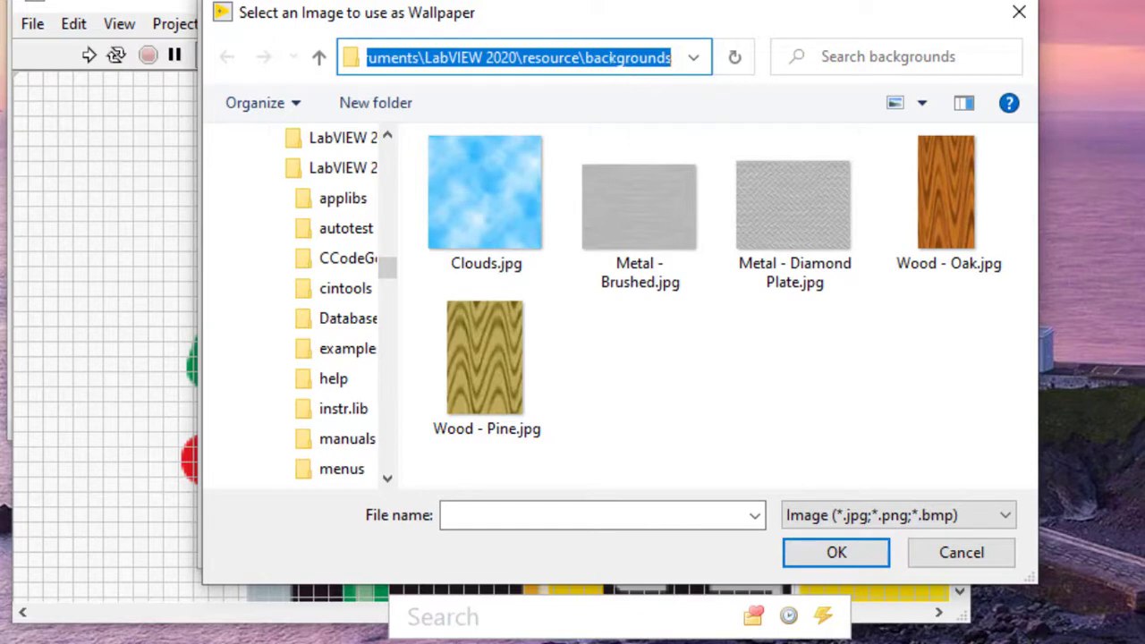
pyautogui.click(855, 570)
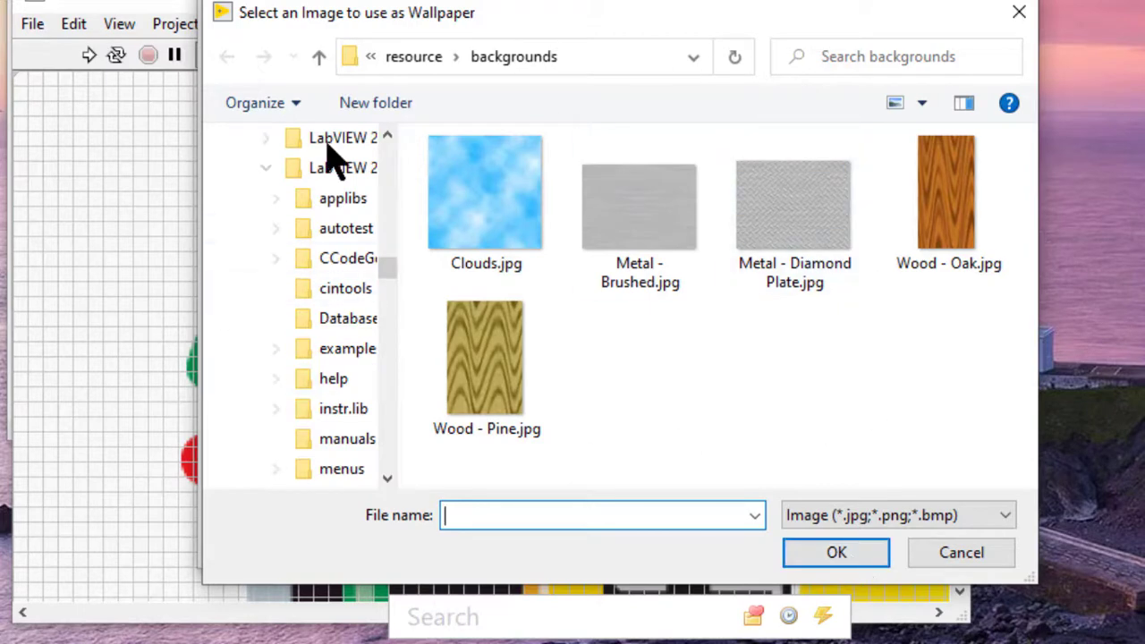
pyautogui.click(1005, 516)
pyautogui.click(995, 553)
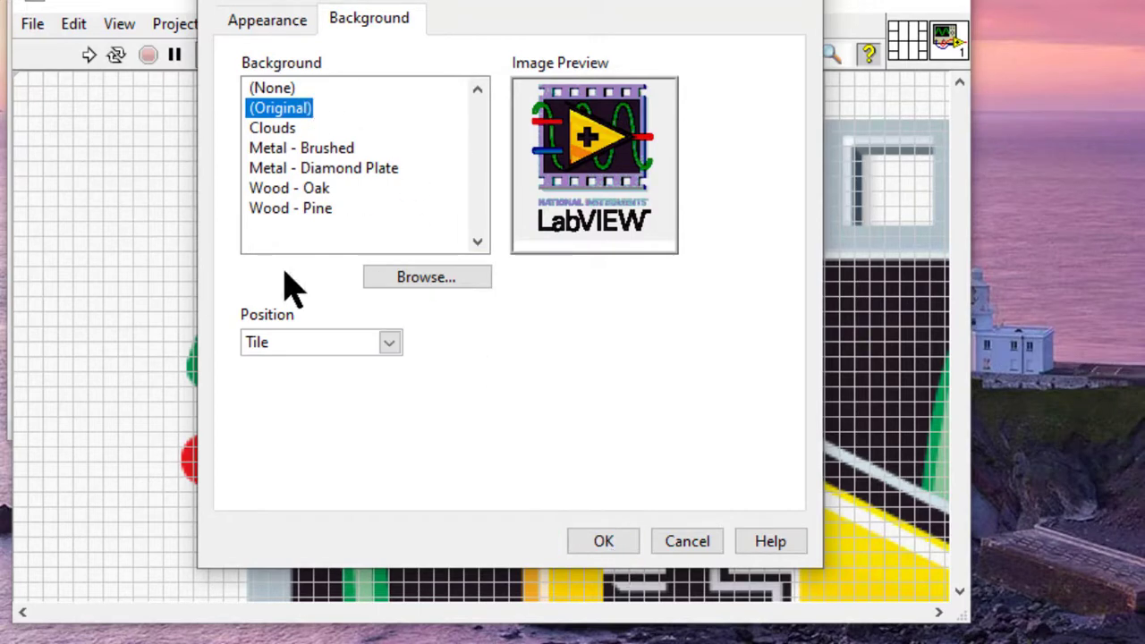
# Close the settings and create a free label holding the pasted backgrounds folder path.
pyautogui.click(598, 548)
pyautogui.scroll(1, 643, 293)
pyautogui.scroll(2, 644, 293)
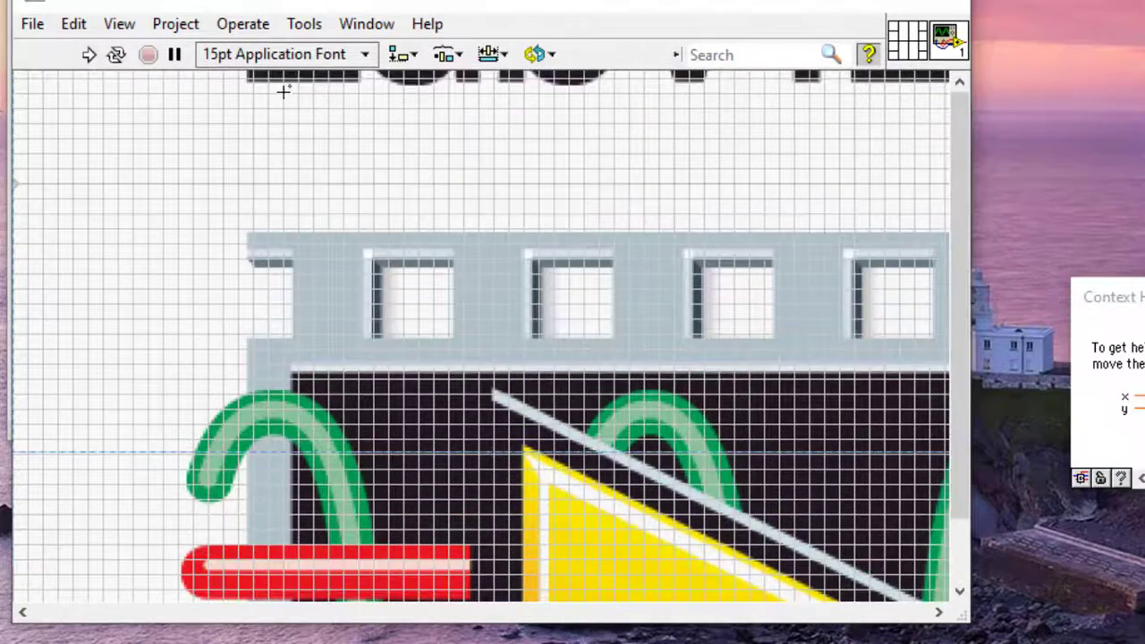
pyautogui.doubleClick(88, 151)
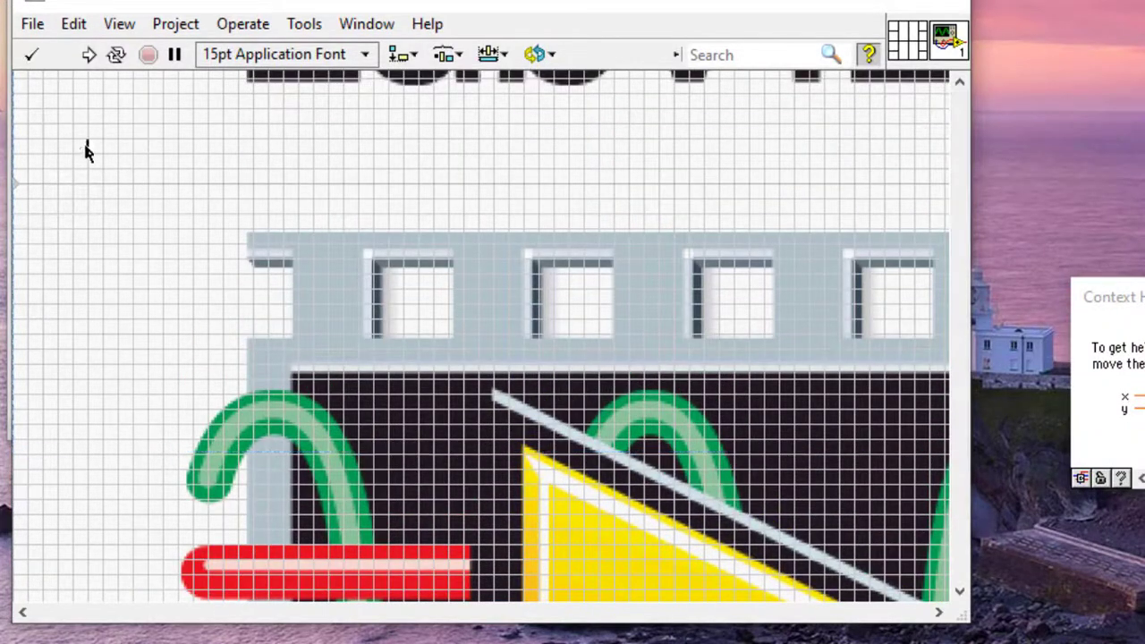
pyautogui.write('C:\\Program Files\\National Instruments\\LabVIEW 2020\\resource\\backgrounds')
pyautogui.hotkey('ctrl', 'a')
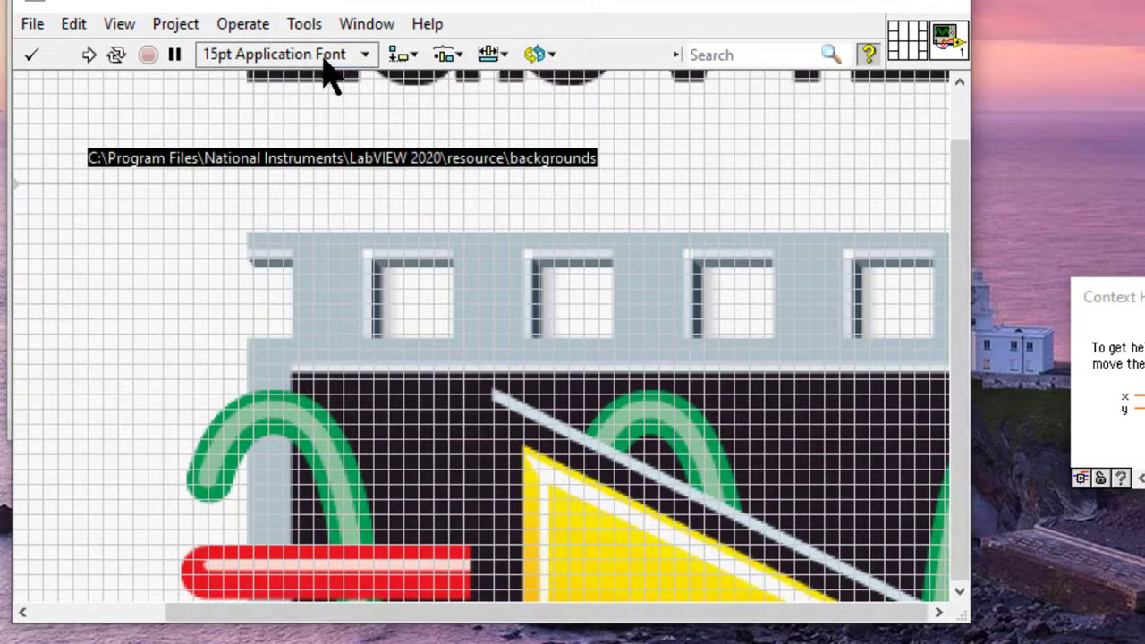
# Make the path label 36 pt, nudge it left, and reopen the pane's properties.
pyautogui.click(324, 55)
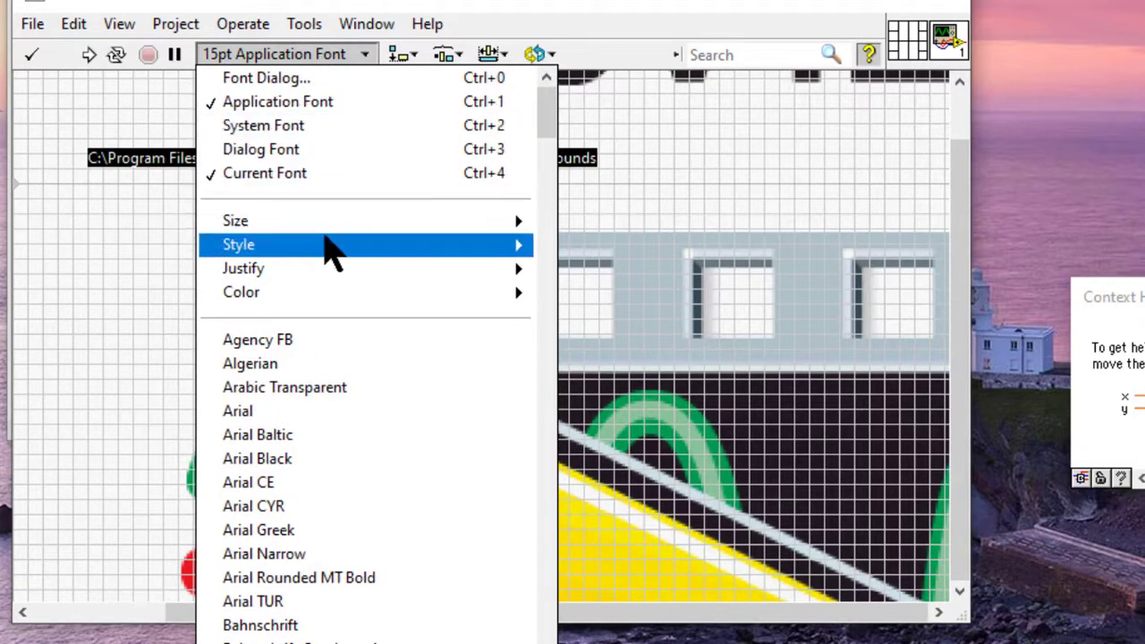
pyautogui.moveTo(365, 220)
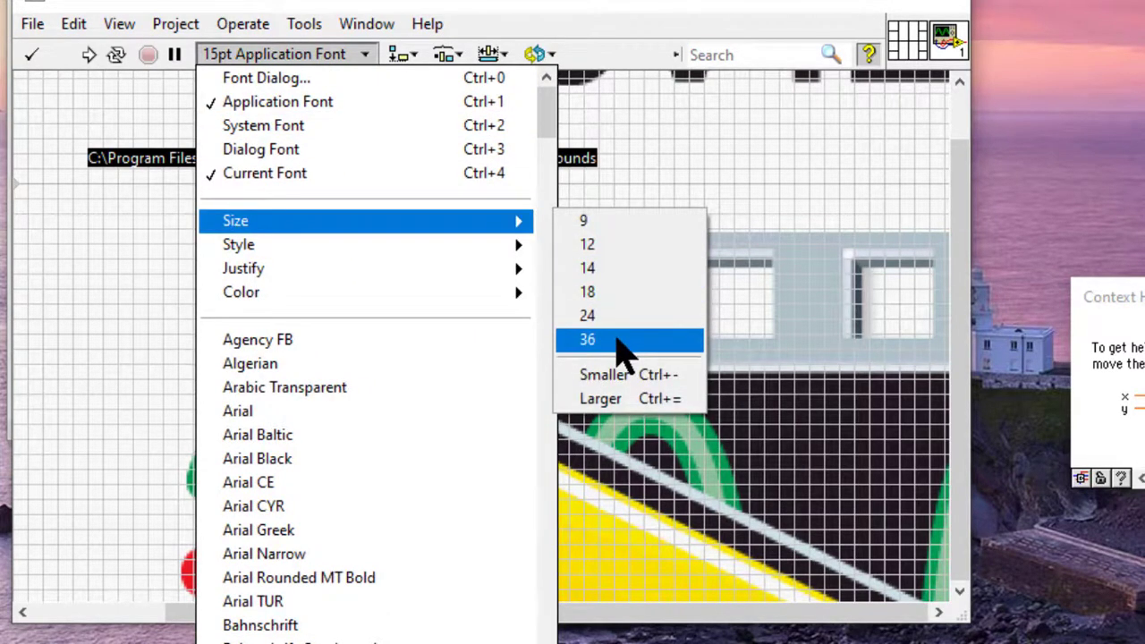
pyautogui.click(617, 339)
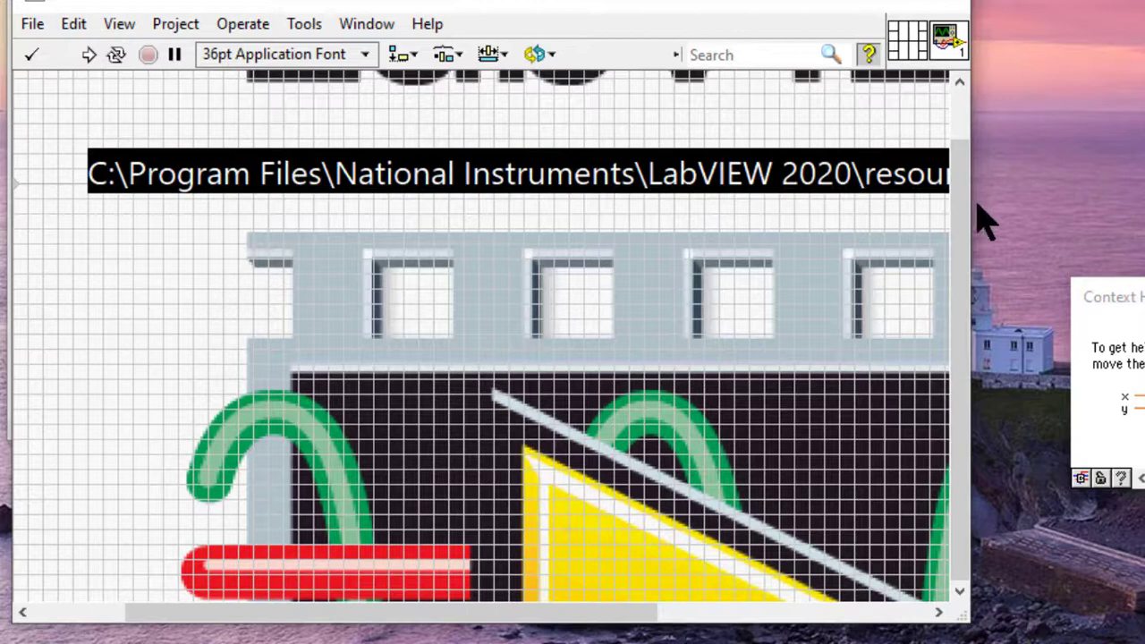
pyautogui.moveTo(971, 212); pyautogui.dragTo(1144, 212)
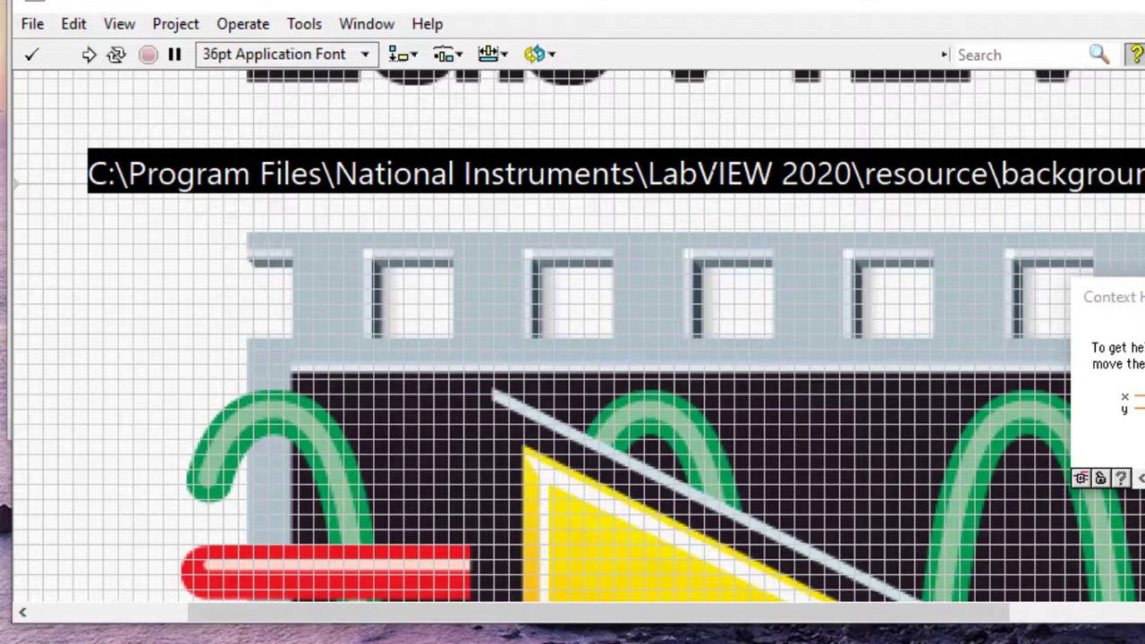
pyautogui.click(716, 173)
pyautogui.hotkey('shift', 'Return')
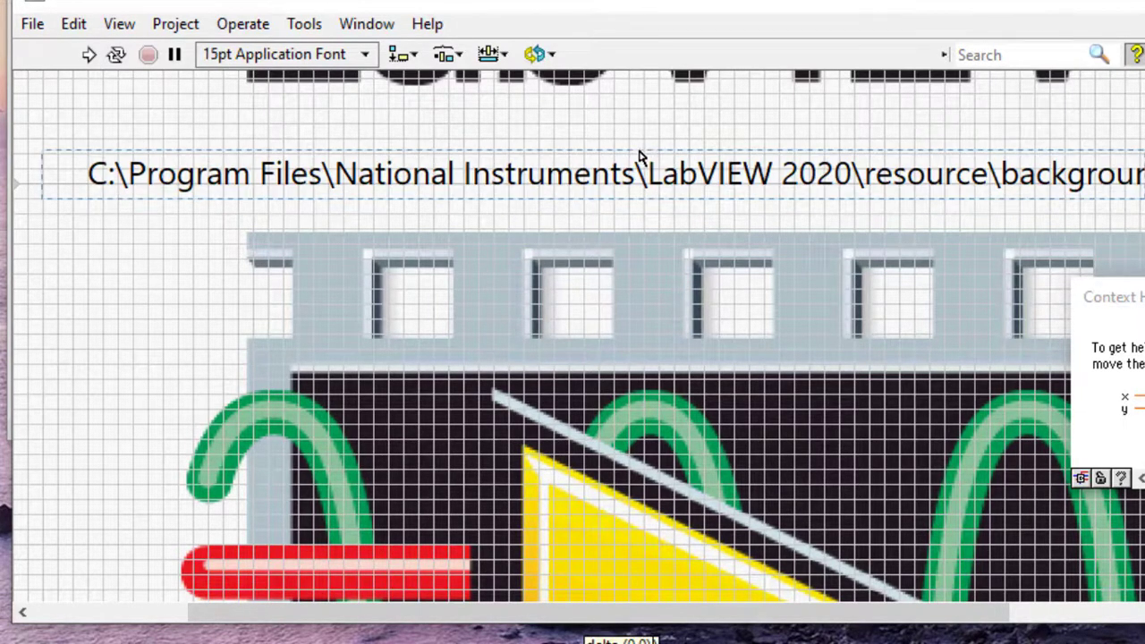
pyautogui.hotkey('shift', 'Left')
pyautogui.hotkey('shift', 'Left')
pyautogui.hotkey('shift', 'Left')
pyautogui.hotkey('shift', 'Left')
pyautogui.hotkey('shift', 'Left')
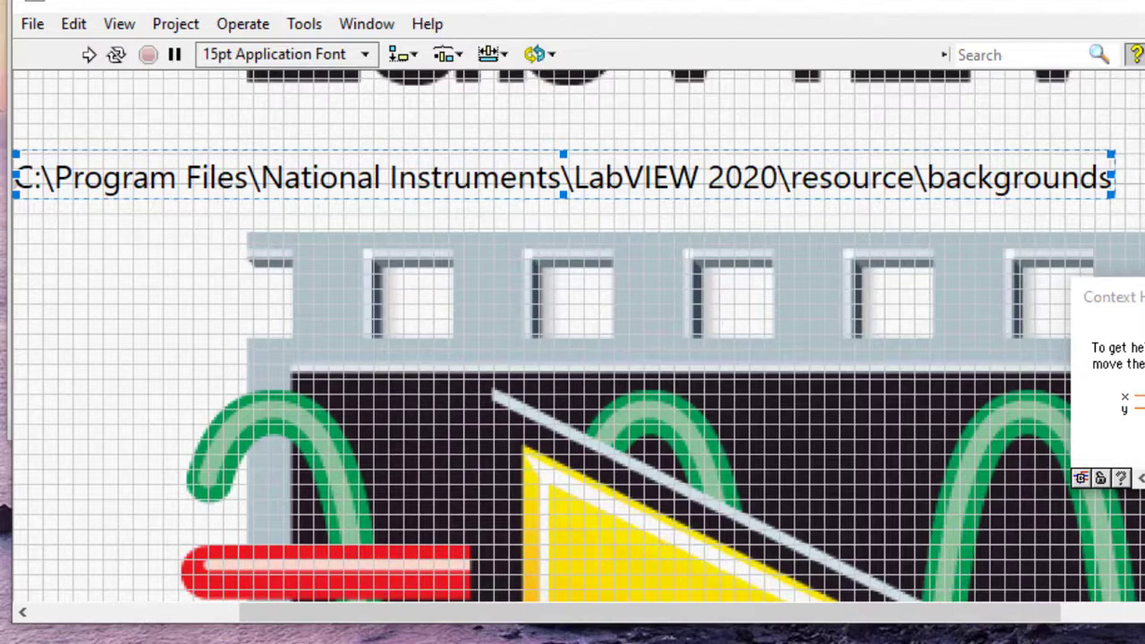
pyautogui.rightClick(1045, 528)
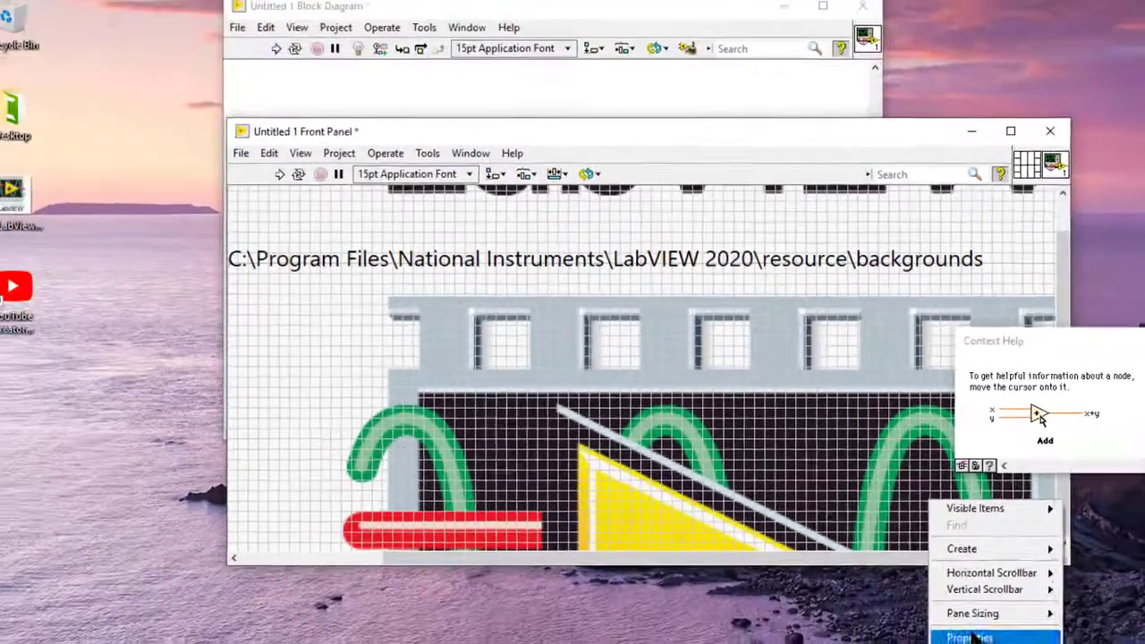
pyautogui.click(1029, 417)
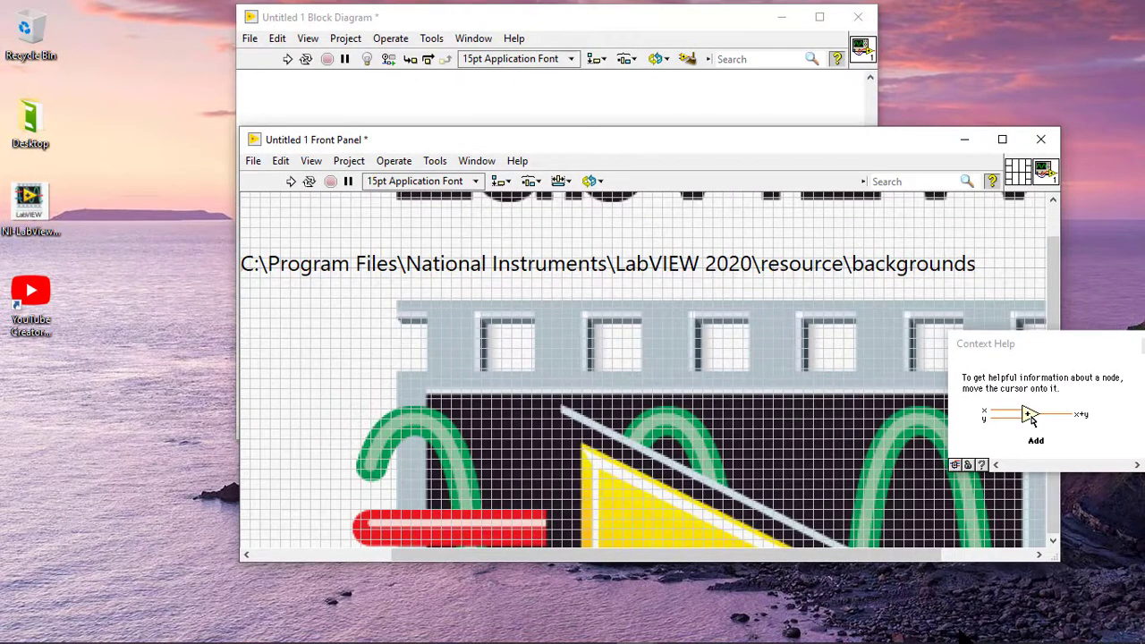
pyautogui.click(483, 158)
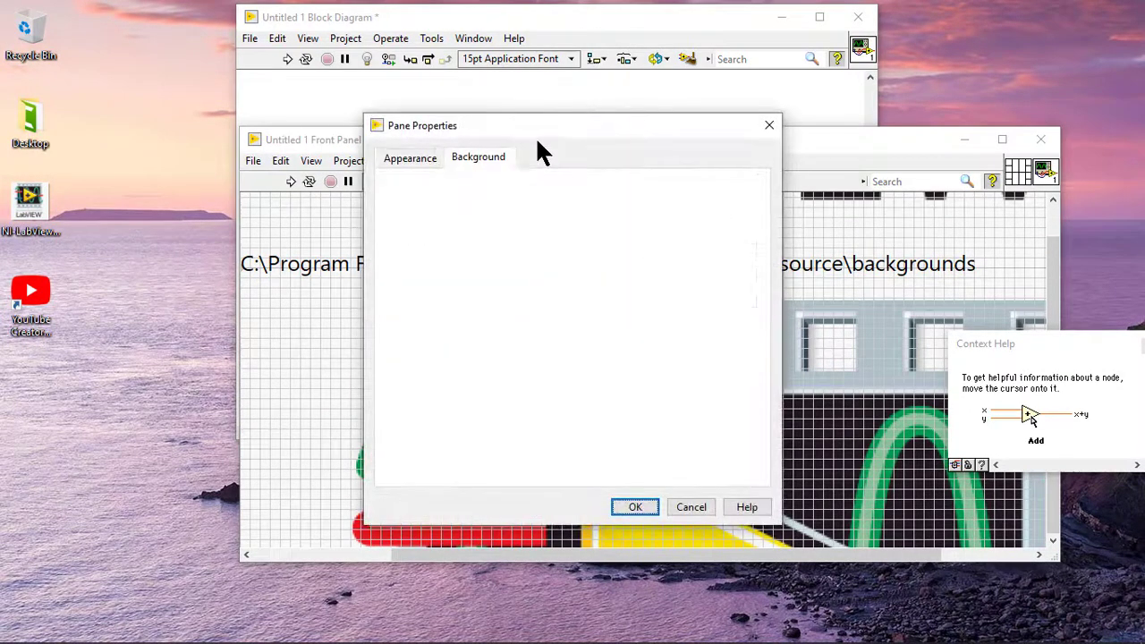
pyautogui.moveTo(535, 127)
pyautogui.mouseDown()
pyautogui.moveTo(759, 62)
pyautogui.moveTo(816, 23)
pyautogui.mouseUp()
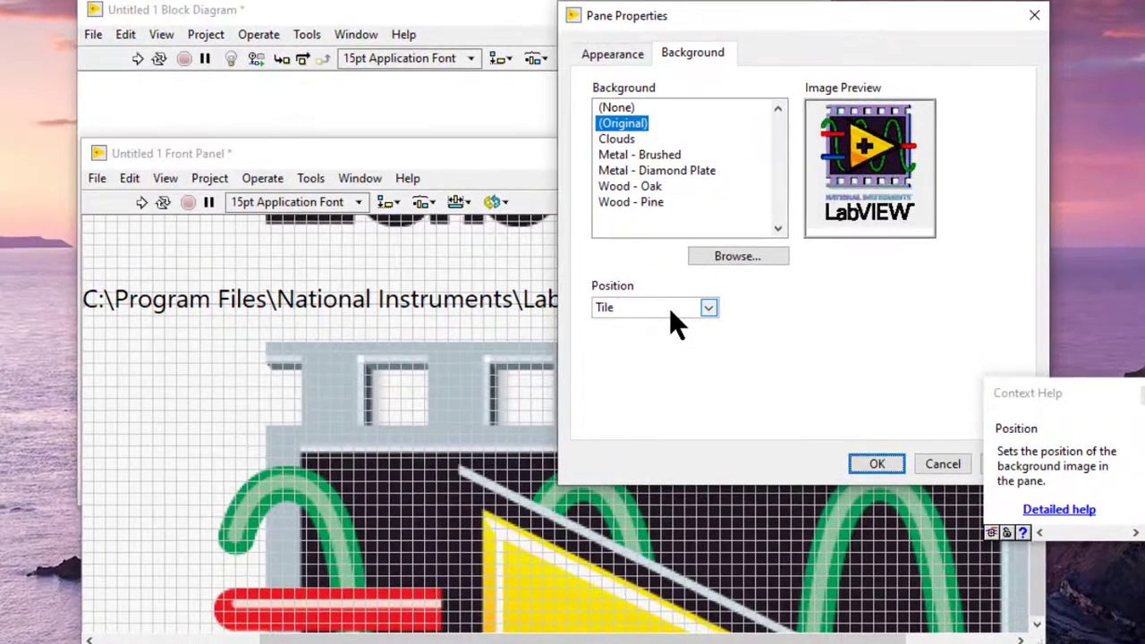
pyautogui.click(672, 311)
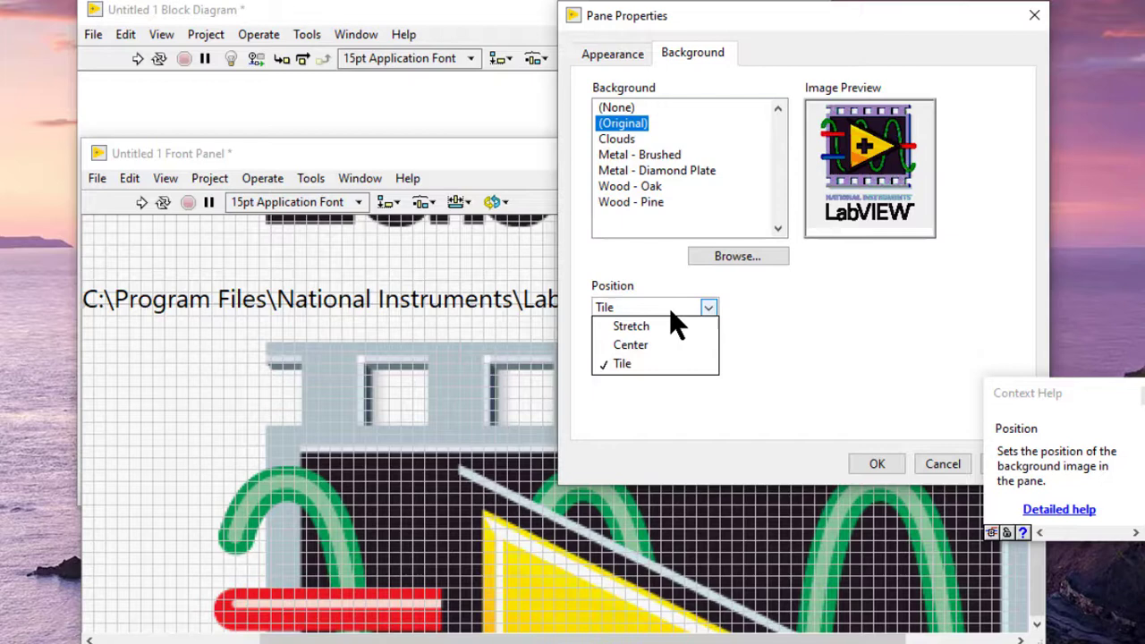
pyautogui.click(635, 326)
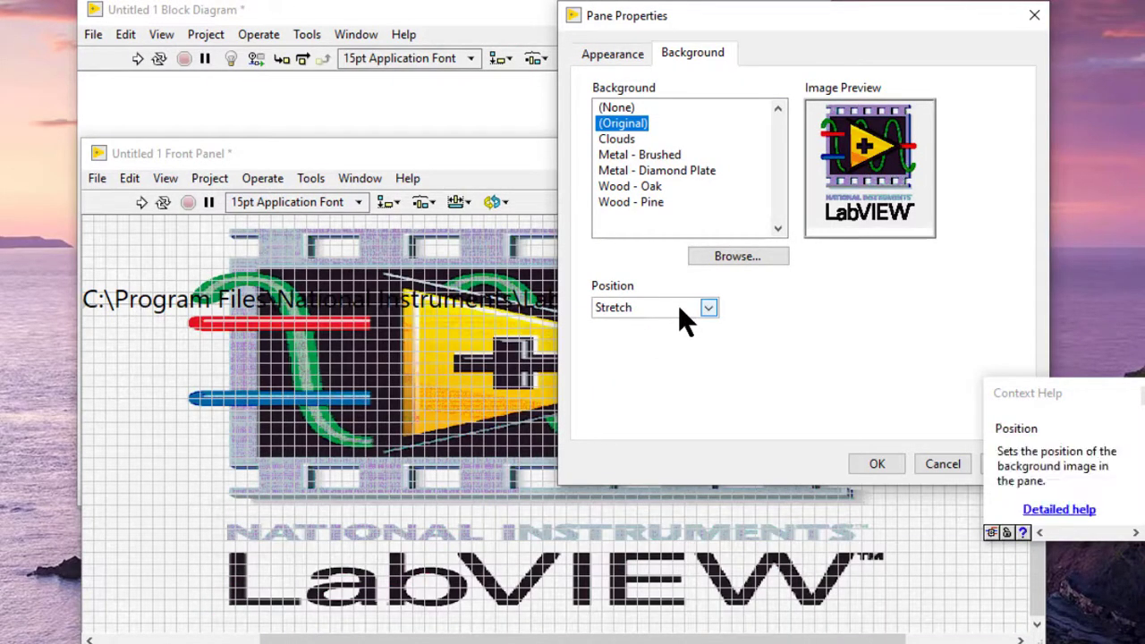
pyautogui.click(680, 308)
pyautogui.click(658, 342)
pyautogui.click(655, 307)
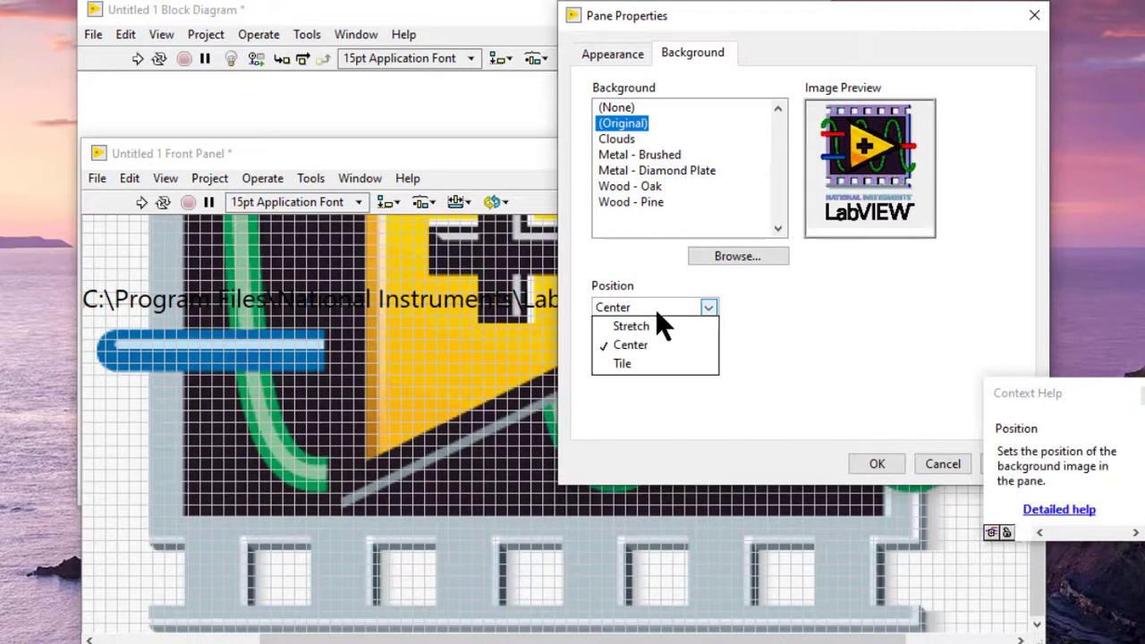
pyautogui.click(663, 363)
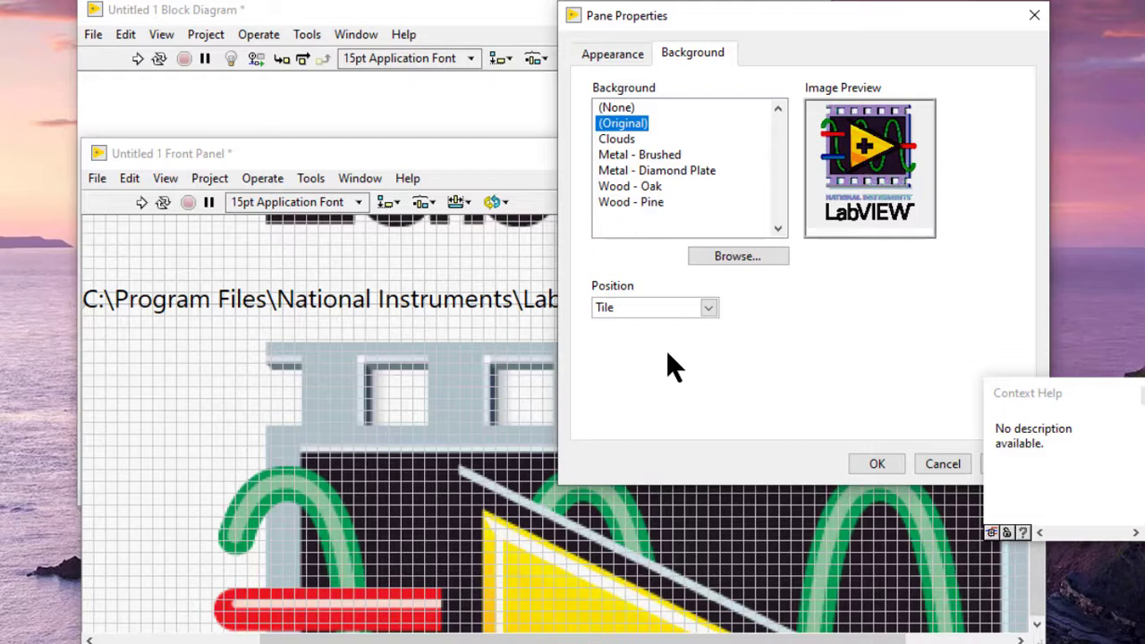
pyautogui.click(866, 463)
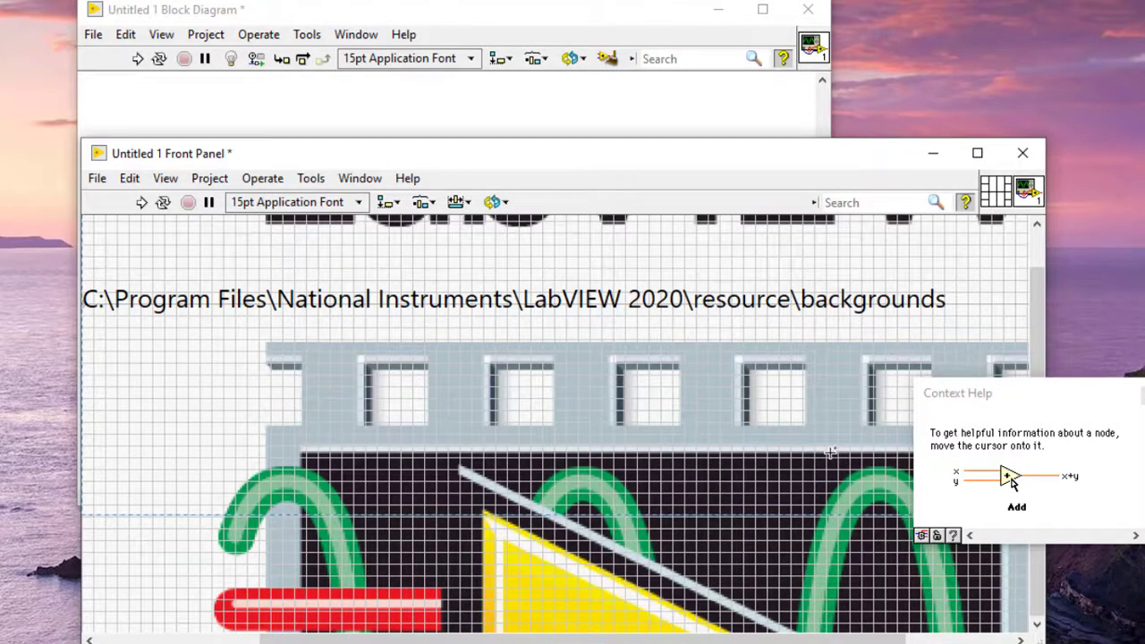
# Close the front panel and choose to save the VI.
pyautogui.moveTo(828, 453); pyautogui.dragTo(894, 231)
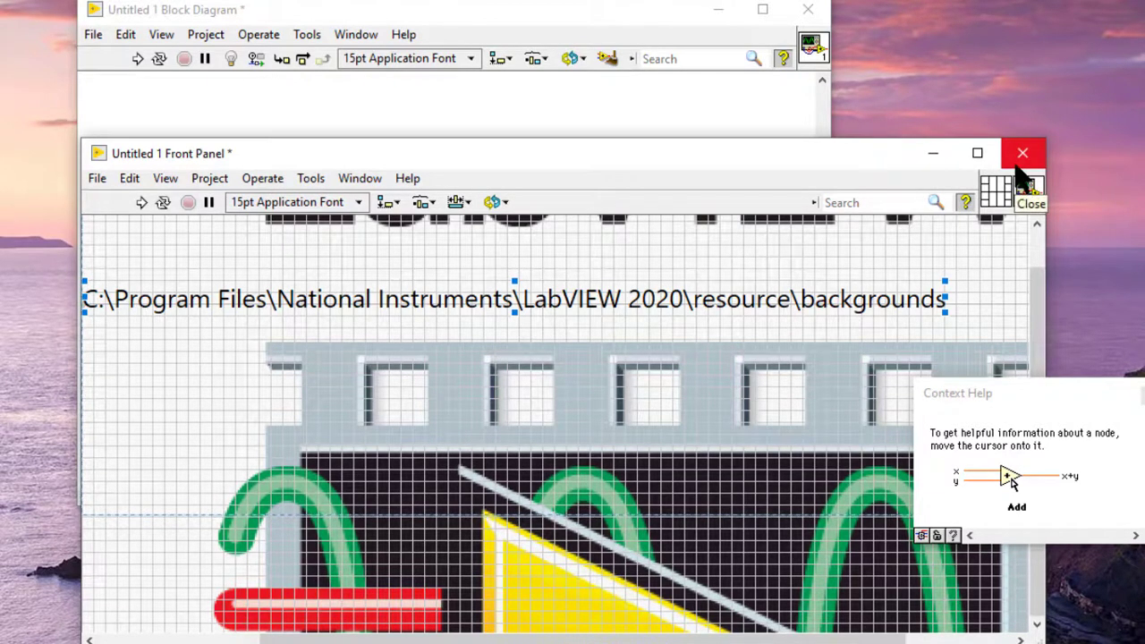
pyautogui.press('Escape')
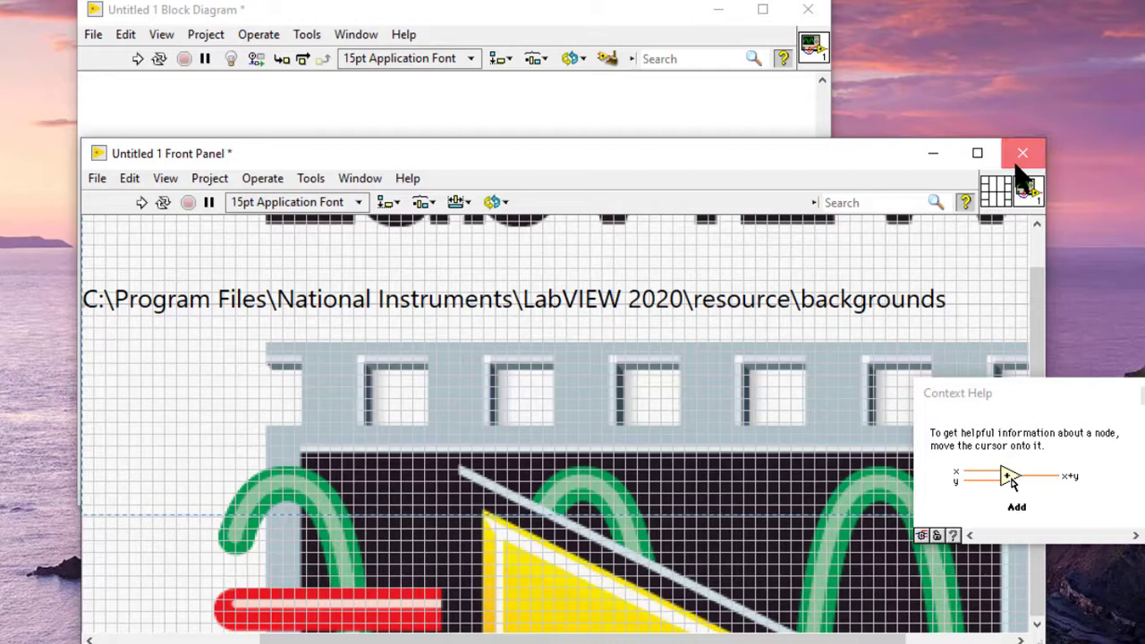
pyautogui.click(1019, 163)
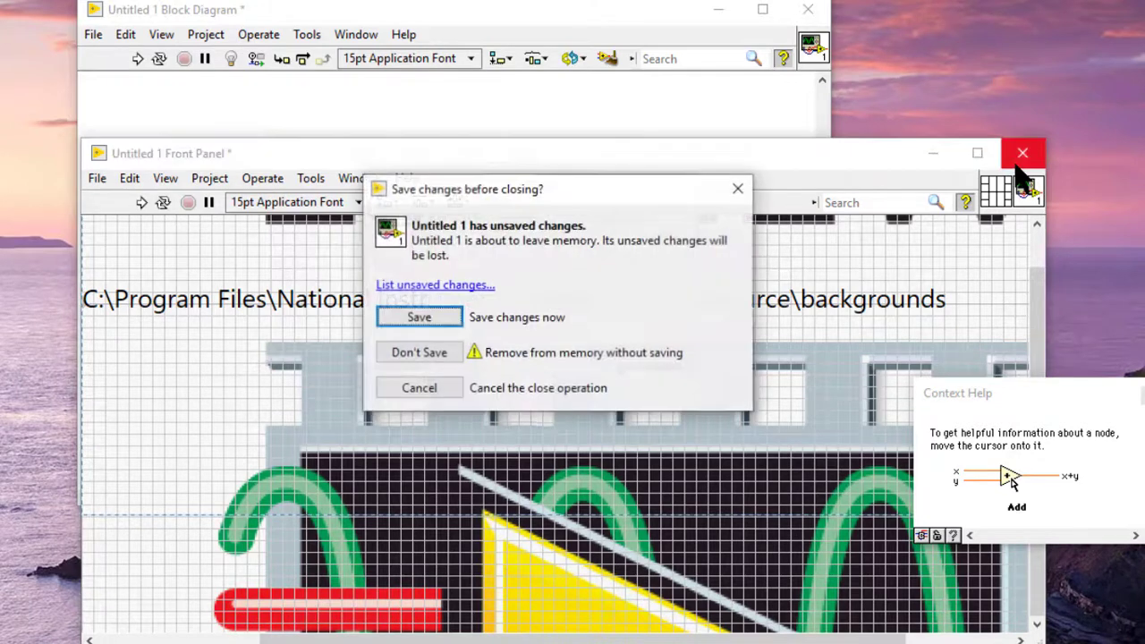
pyautogui.click(410, 321)
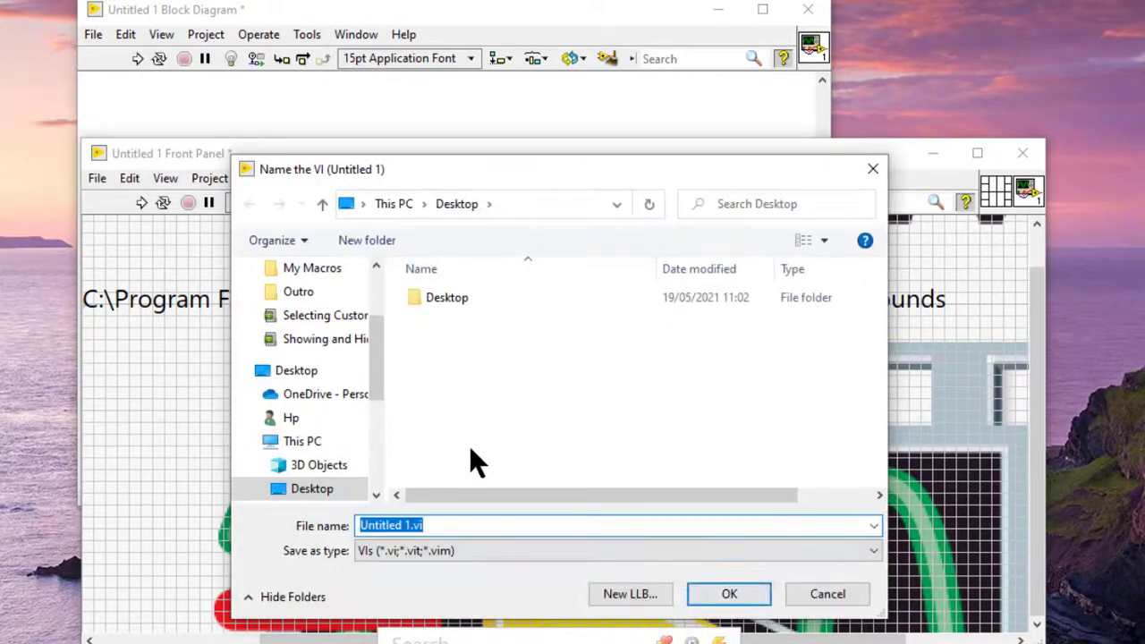
# Save the VI as Untitled 1.vi in the Temp folder on Local Disk (C:).
pyautogui.moveTo(377, 345); pyautogui.dragTo(376, 510)
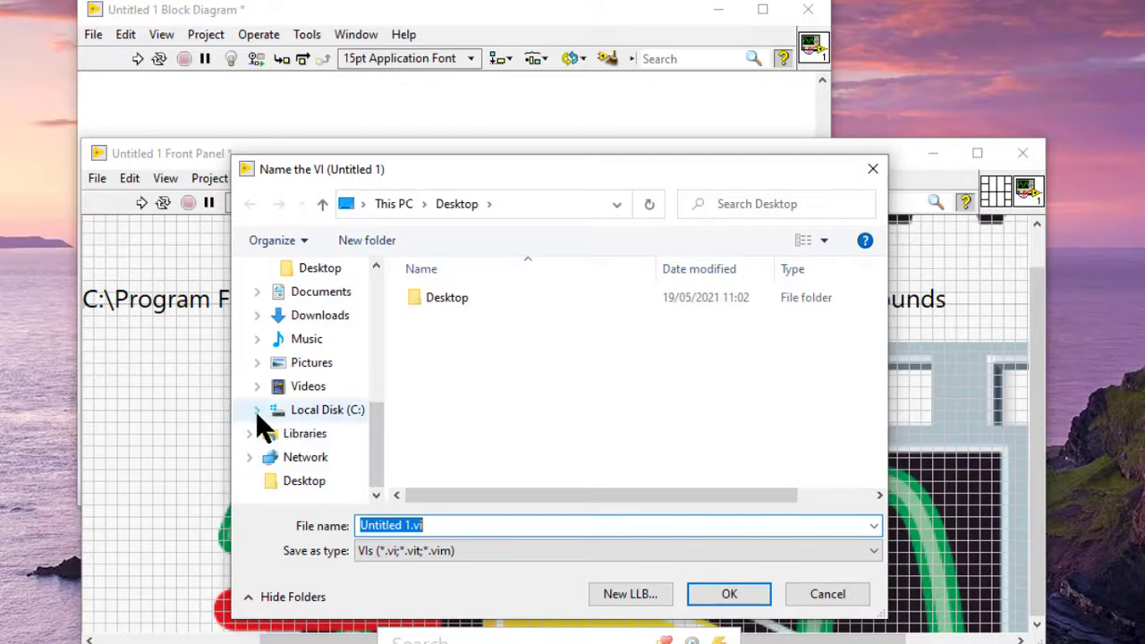
pyautogui.click(301, 414)
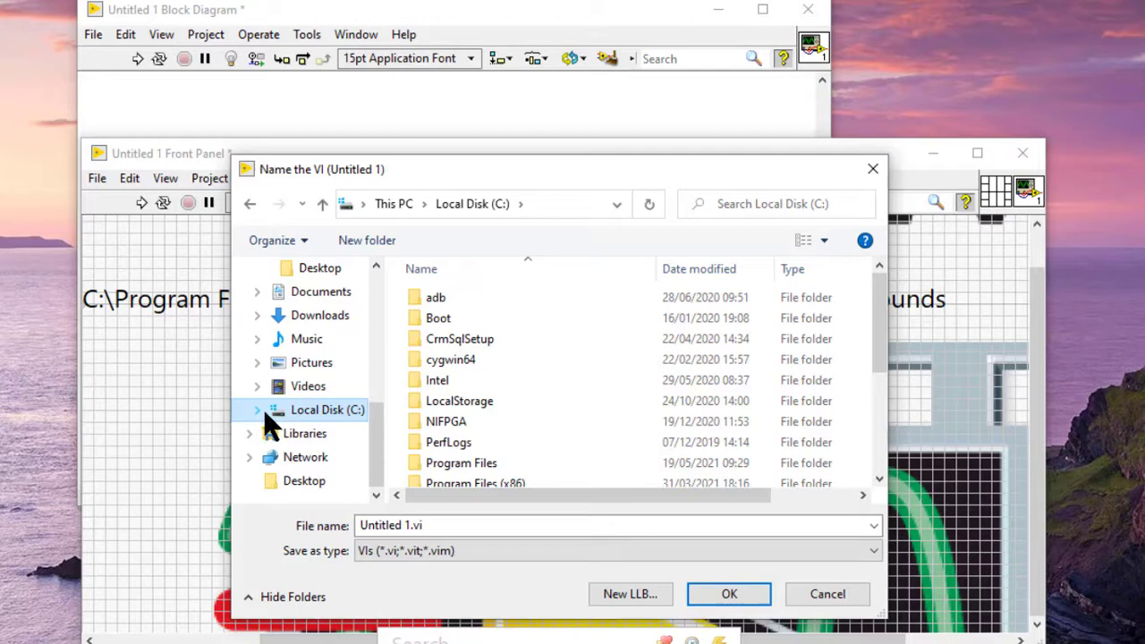
pyautogui.click(258, 410)
pyautogui.click(373, 452)
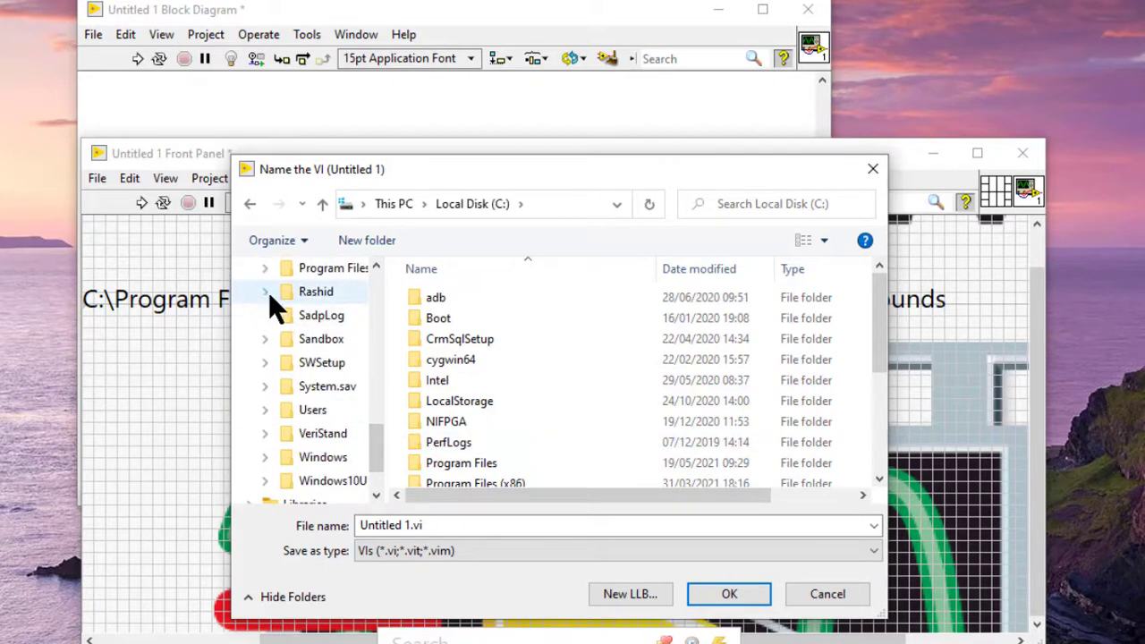
pyautogui.click(268, 292)
pyautogui.click(376, 437)
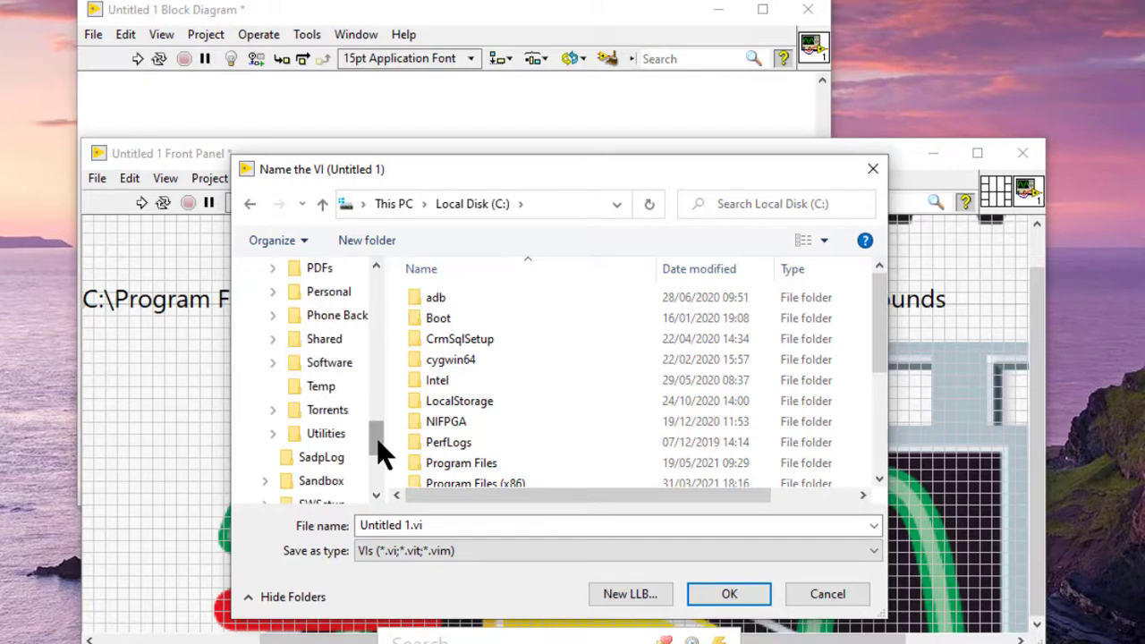
pyautogui.click(320, 386)
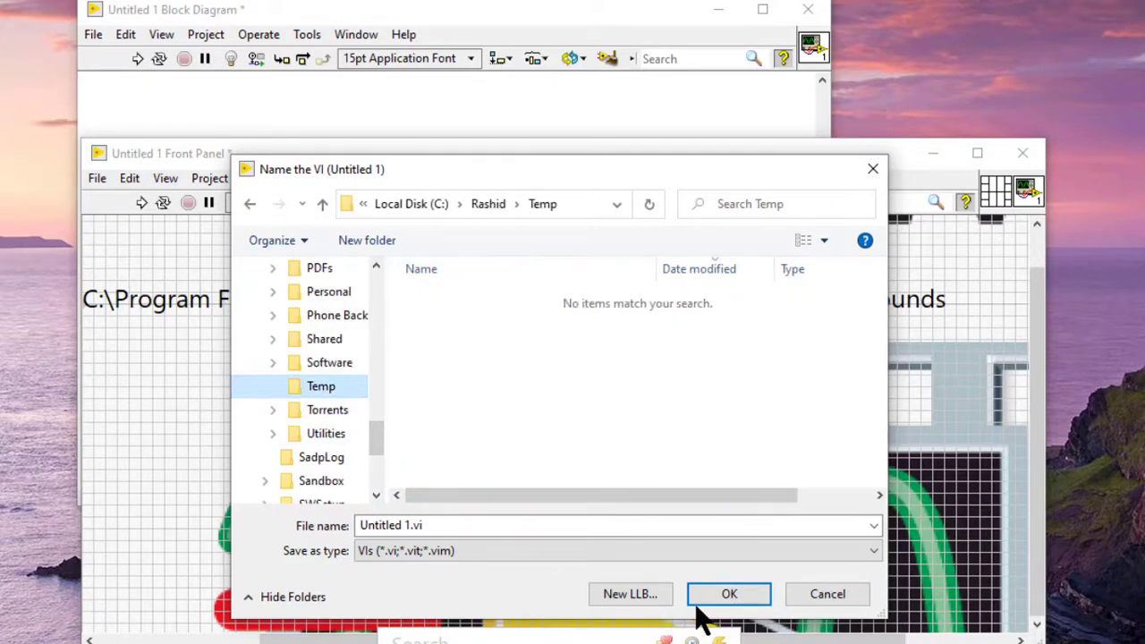
pyautogui.click(729, 594)
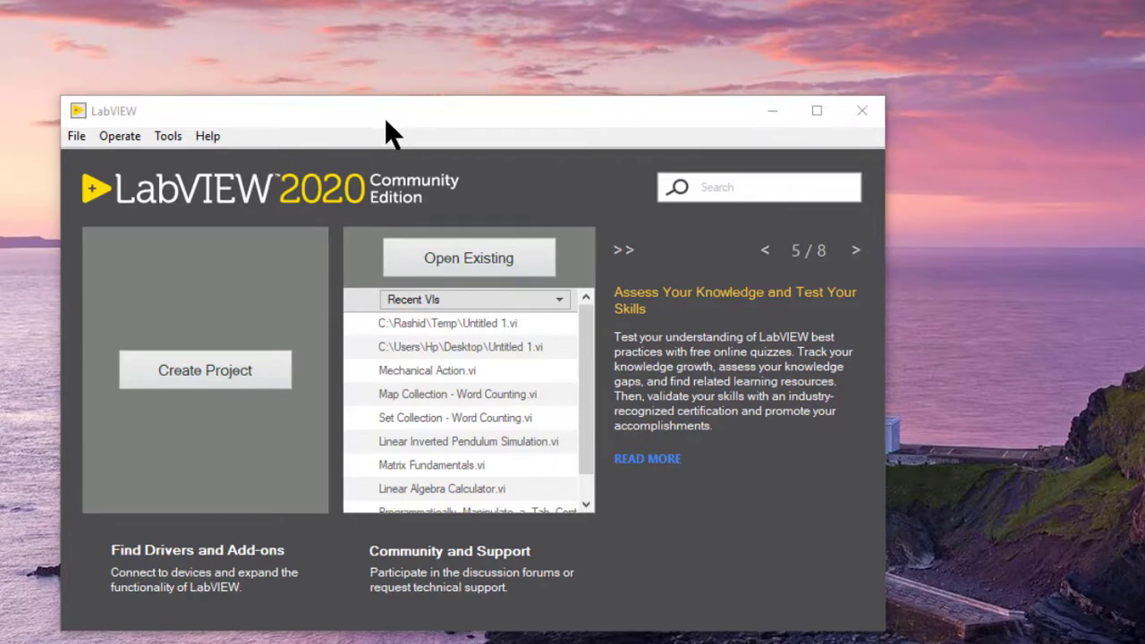
# Open File Explorer at Local Disk (C:) > Rashid > Temp.
pyautogui.press('super+e')
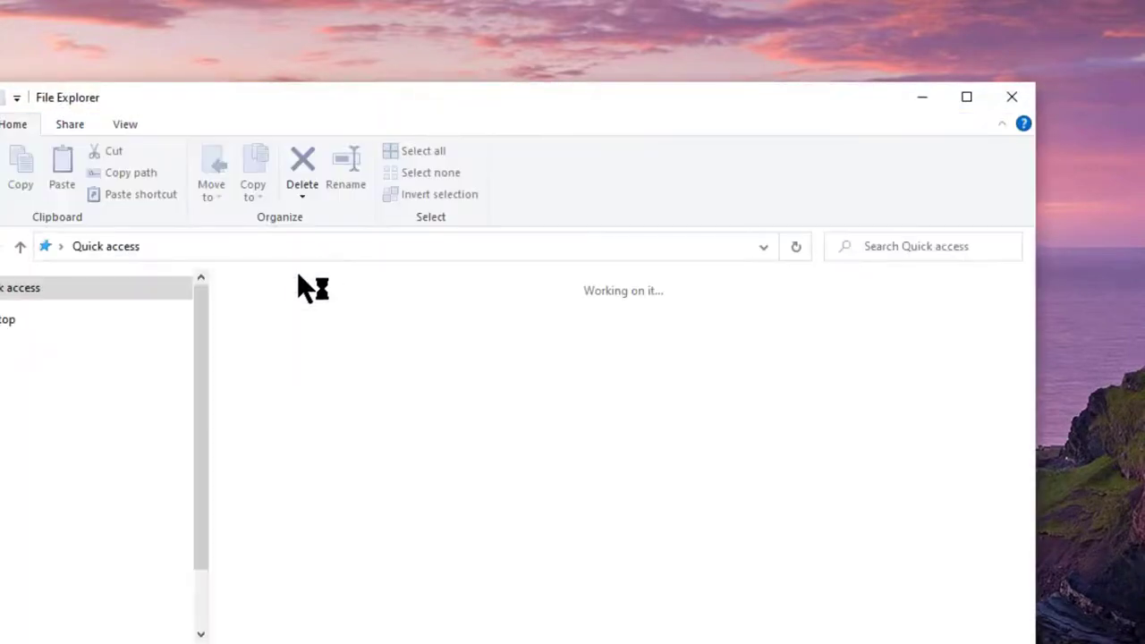
pyautogui.scroll(-3, 168, 441)
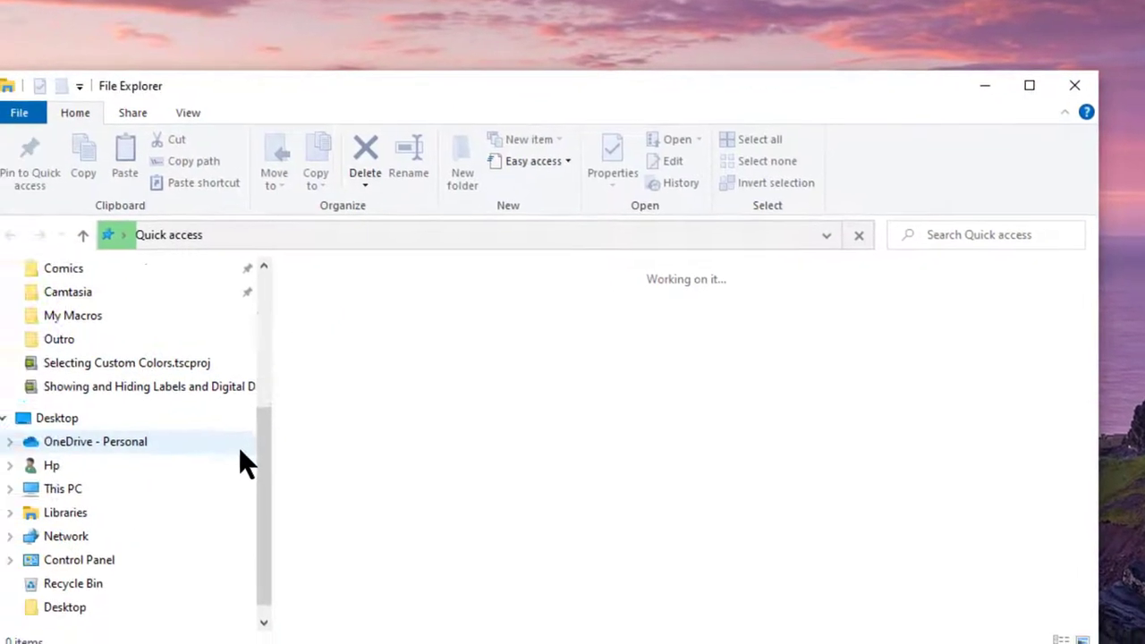
pyautogui.scroll(-5, 420, 459)
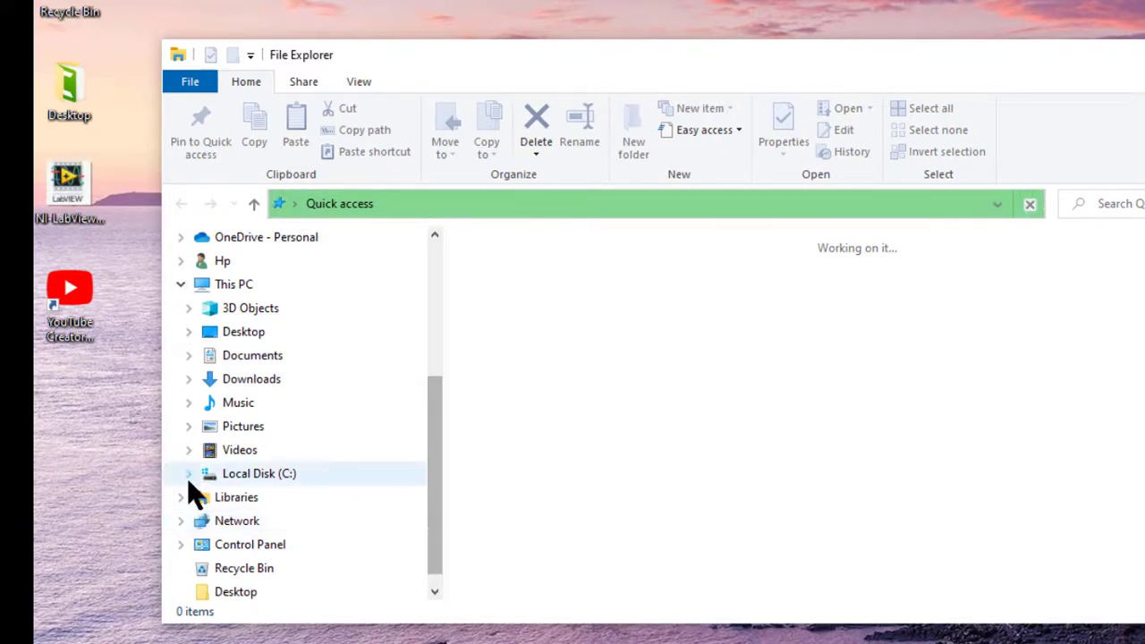
pyautogui.click(188, 477)
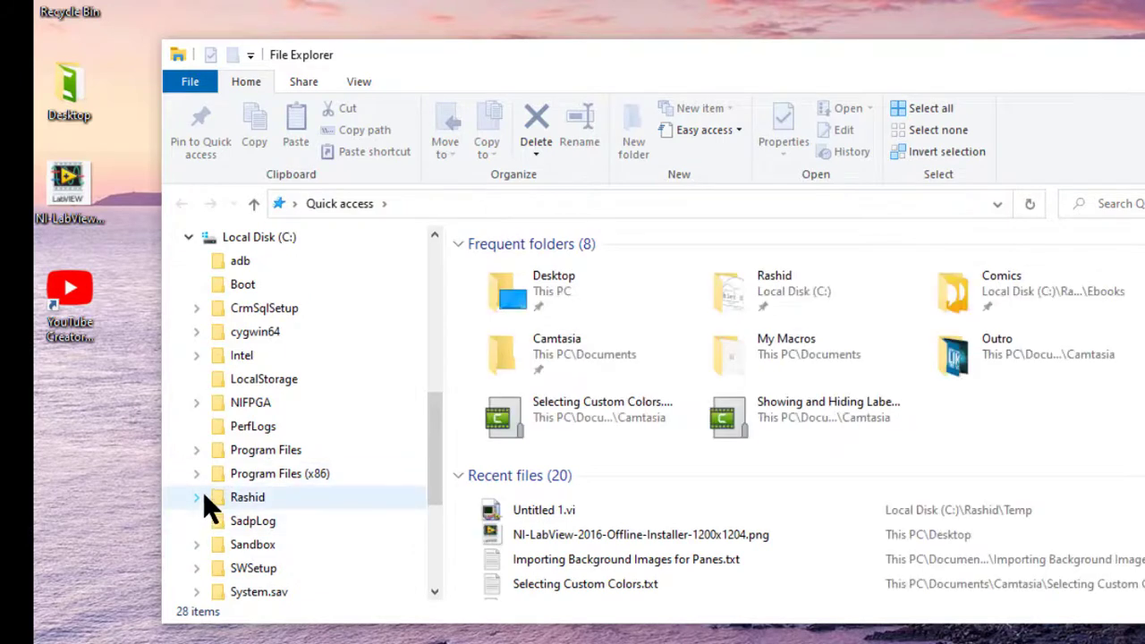
pyautogui.click(197, 497)
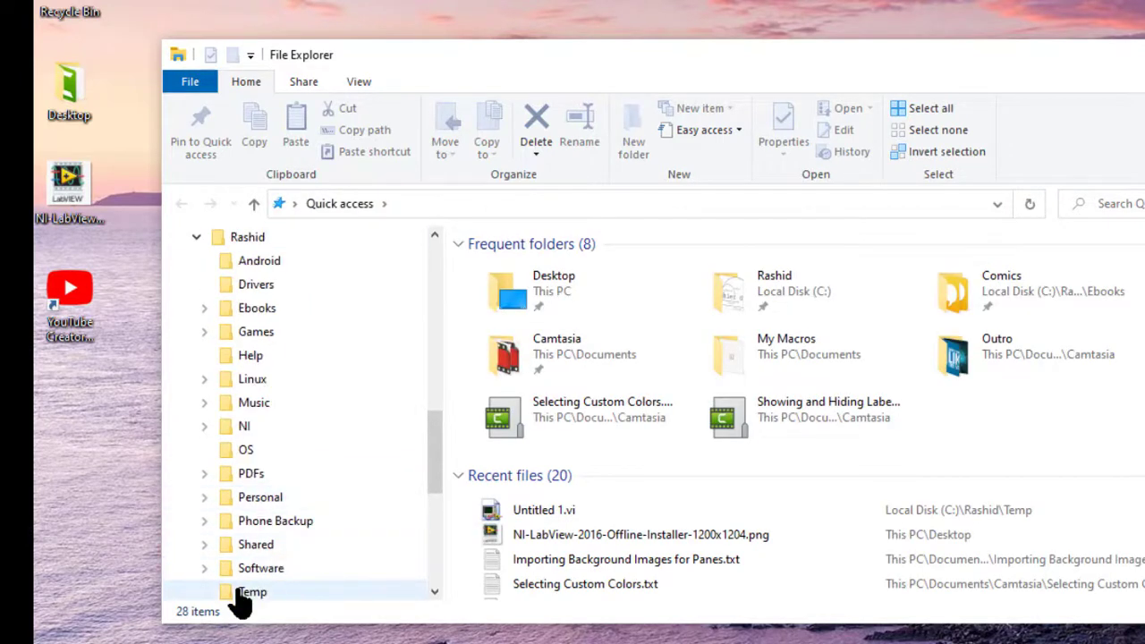
pyautogui.click(240, 592)
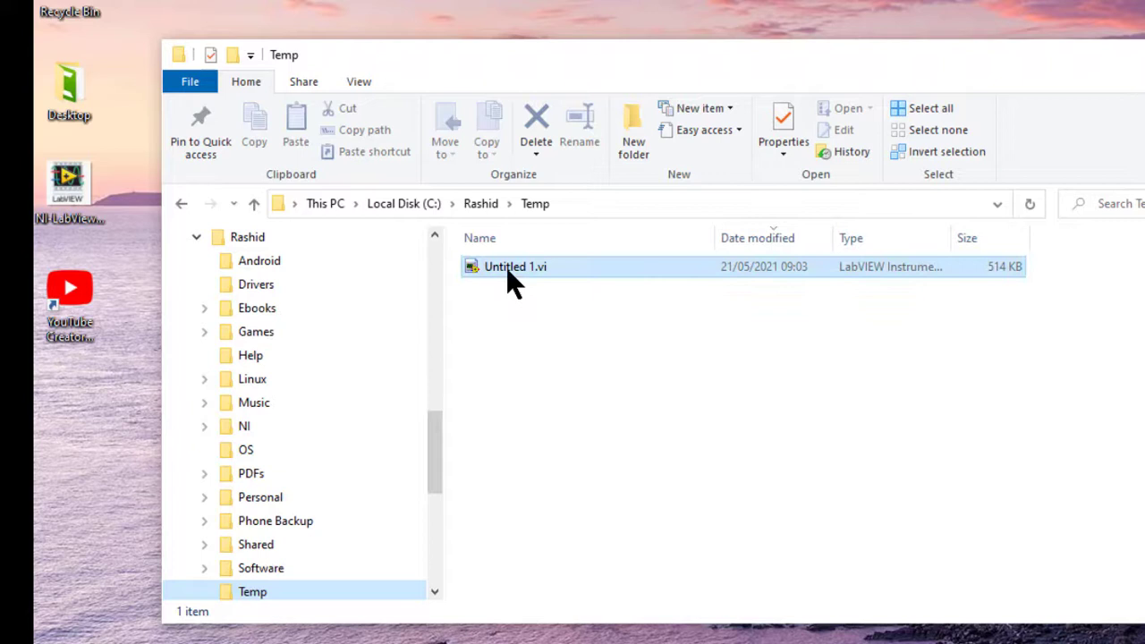
# Open Untitled 1.vi from the Temp folder in LabVIEW.
pyautogui.click(508, 266)
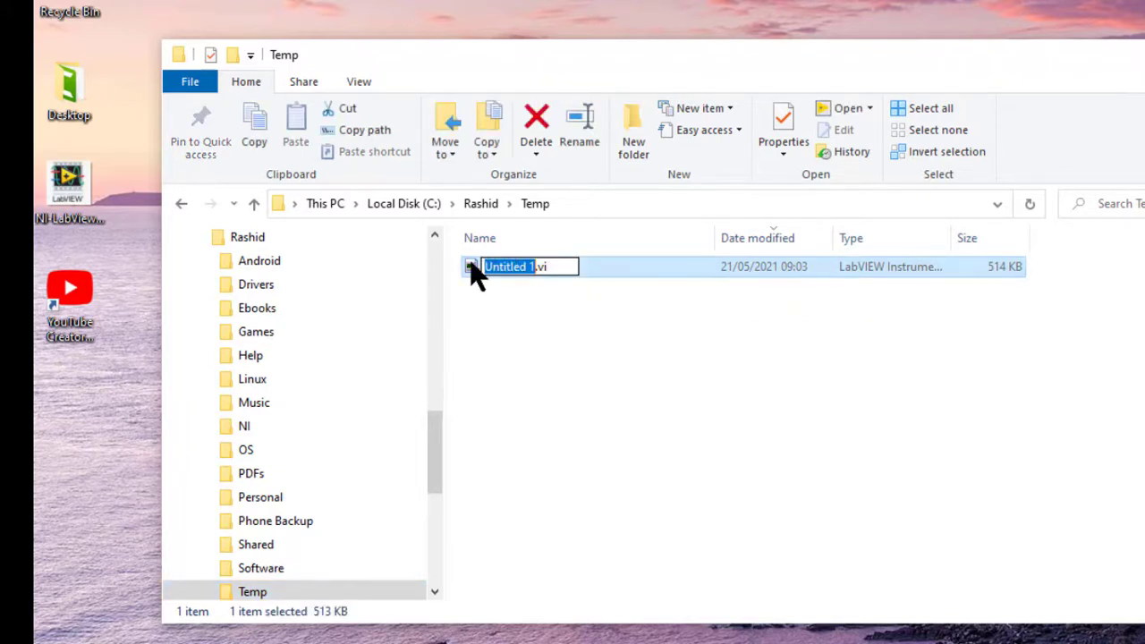
pyautogui.click(470, 262)
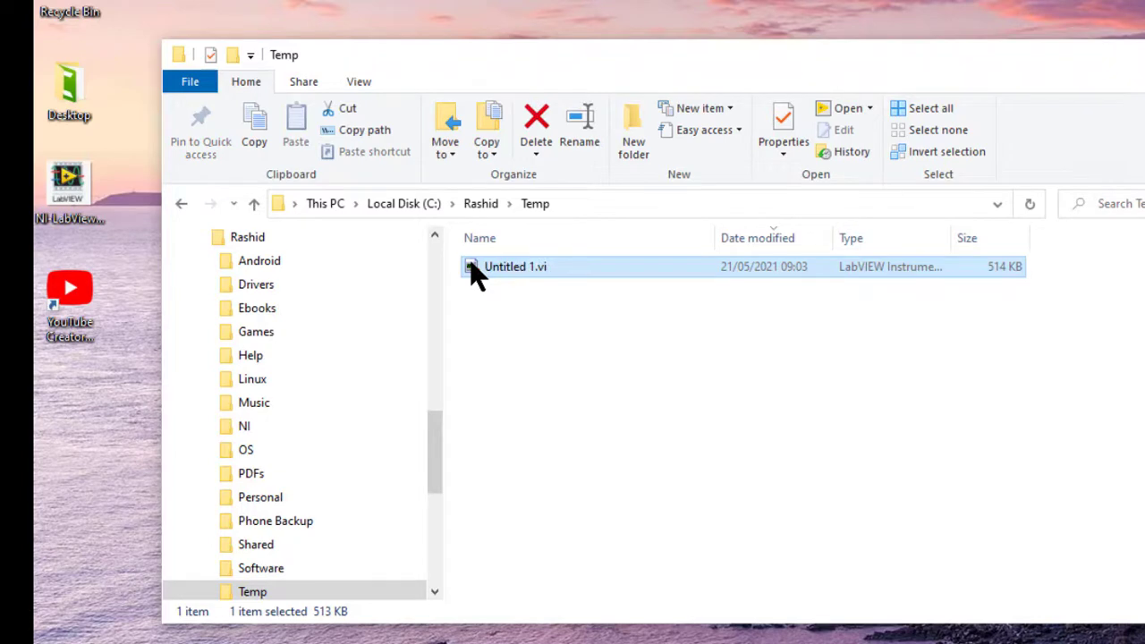
pyautogui.rightClick(470, 261)
pyautogui.click(512, 256)
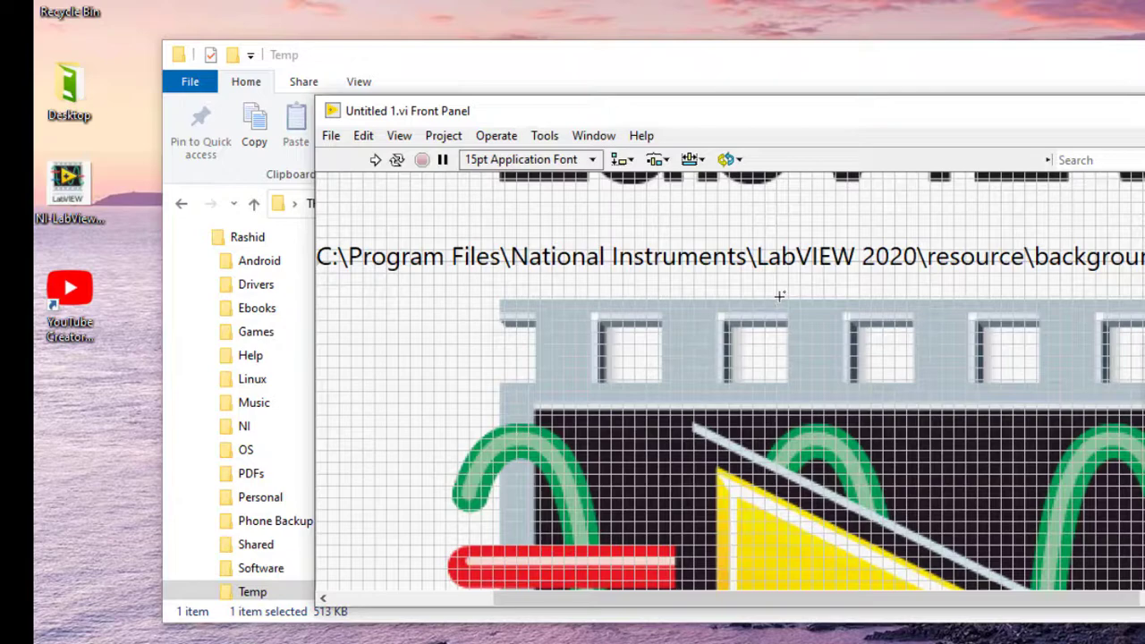
# Close Untitled 1.vi, minimise File Explorer, and restore the LabVIEW start window.
pyautogui.hotkey('ctrl', 'h')
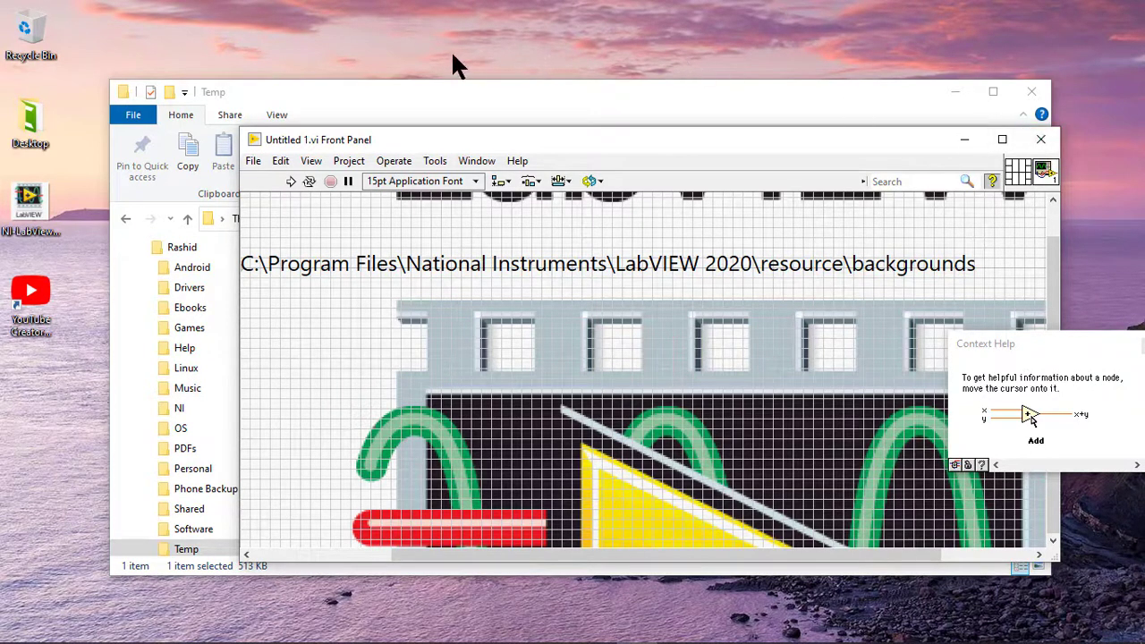
pyautogui.click(404, 64)
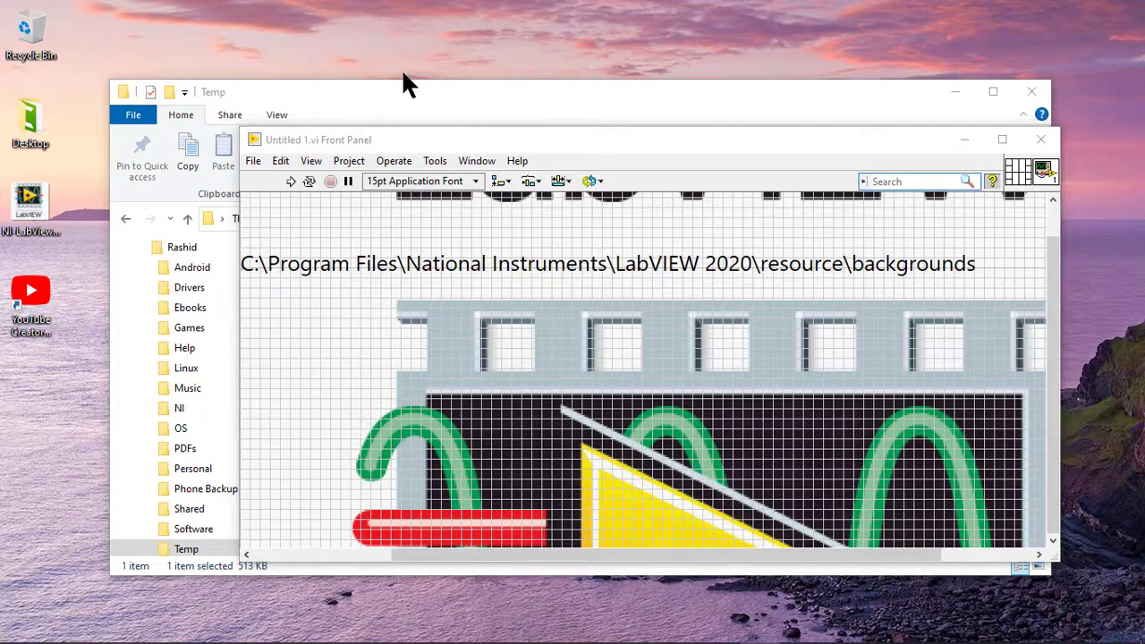
pyautogui.click(1043, 152)
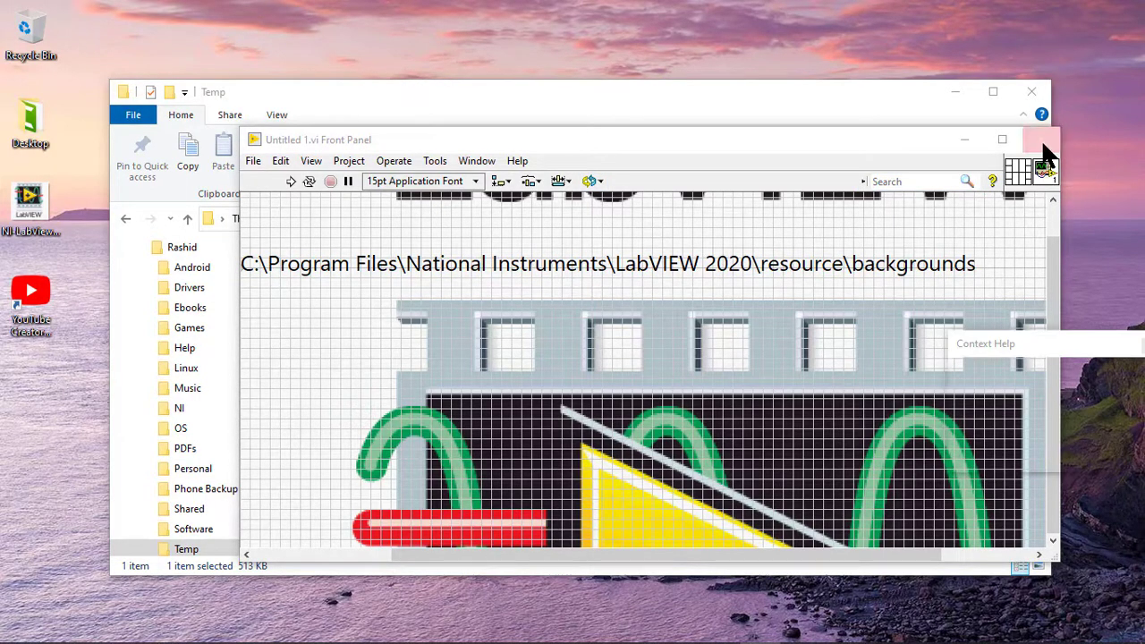
pyautogui.click(939, 93)
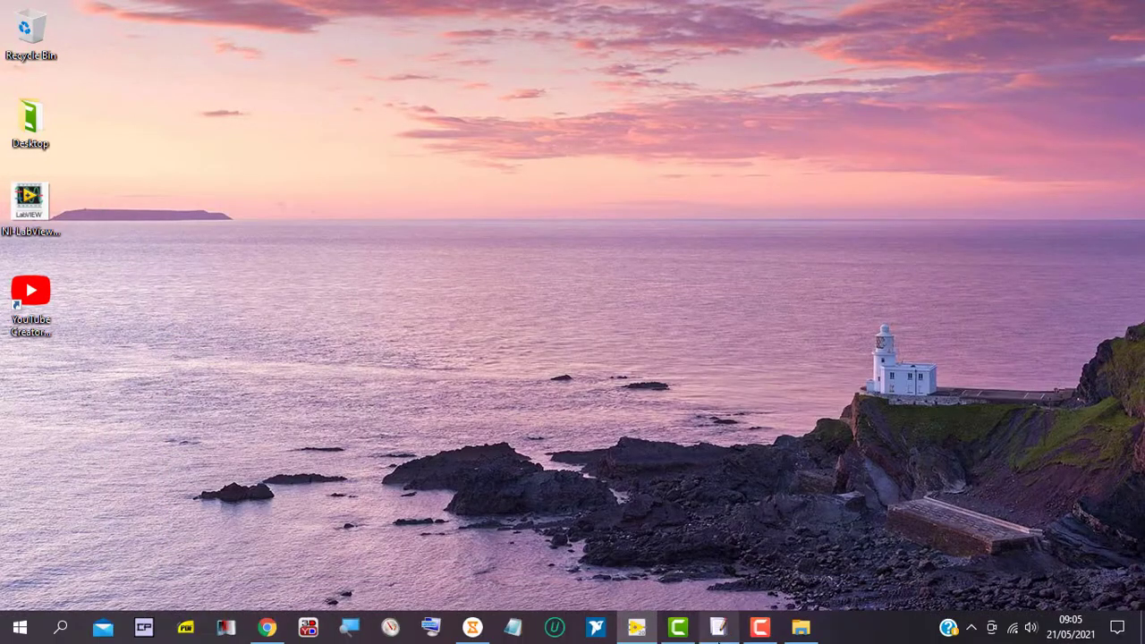
pyautogui.click(636, 626)
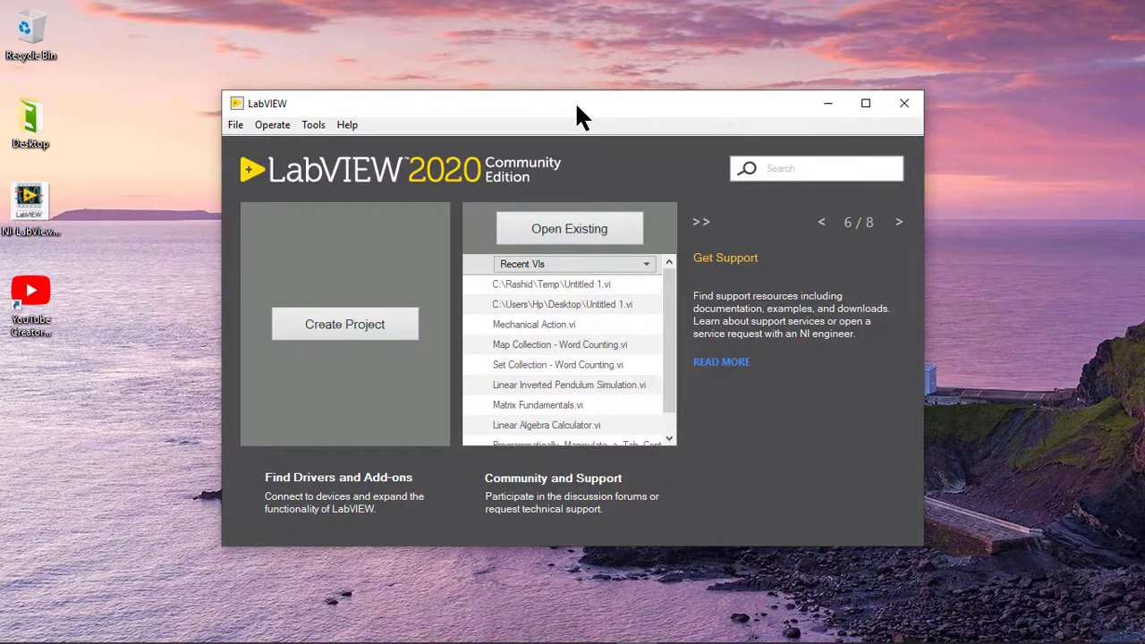
# Start a new VI and place a VI Server Reference targeting the Pane on its diagram.
pyautogui.hotkey('ctrl', 'n')
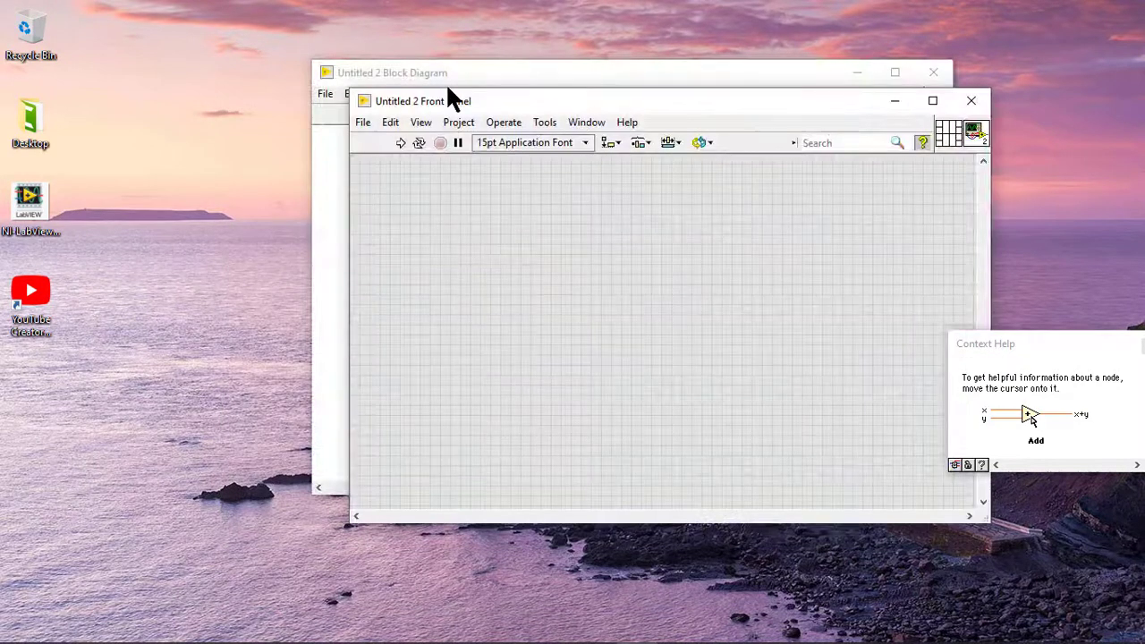
pyautogui.hotkey('ctrl', 'h')
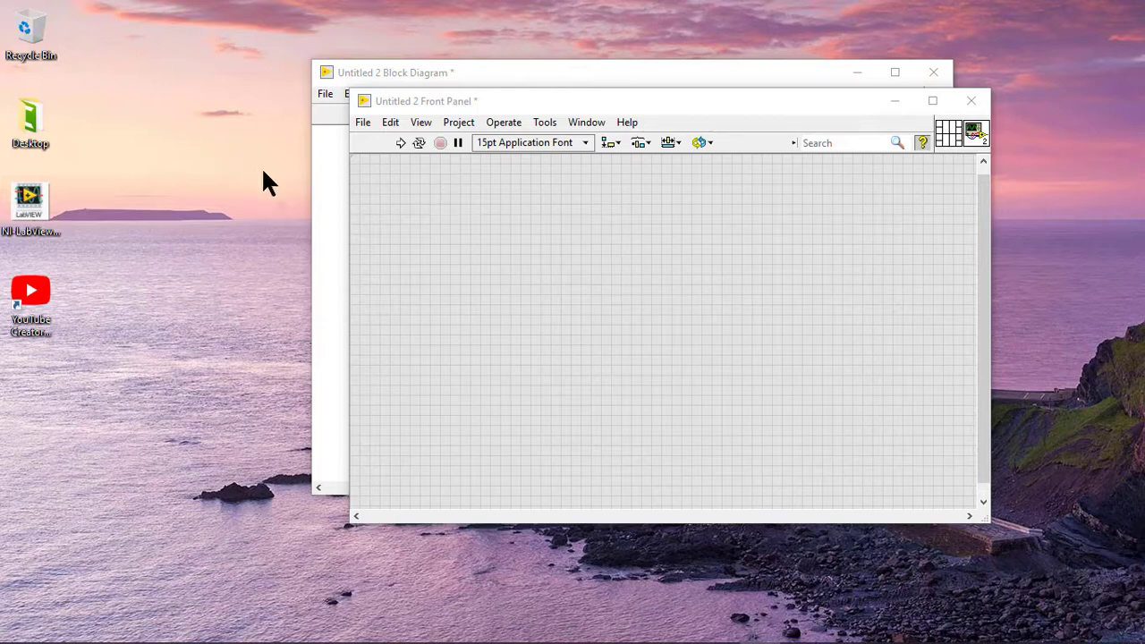
pyautogui.click(326, 185)
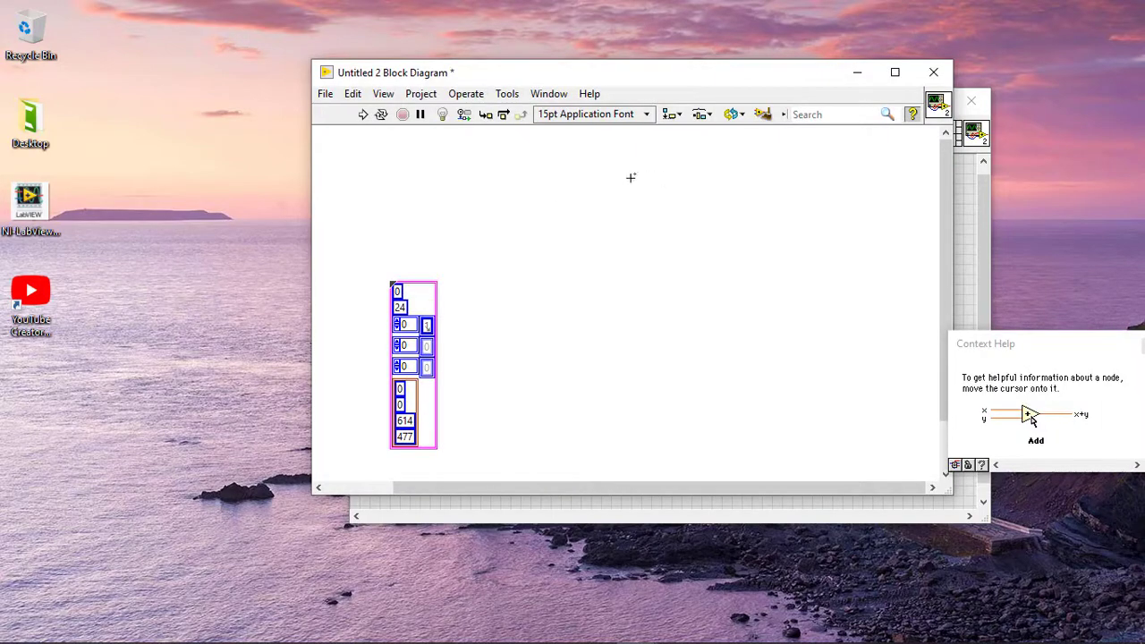
pyautogui.rightClick(631, 177)
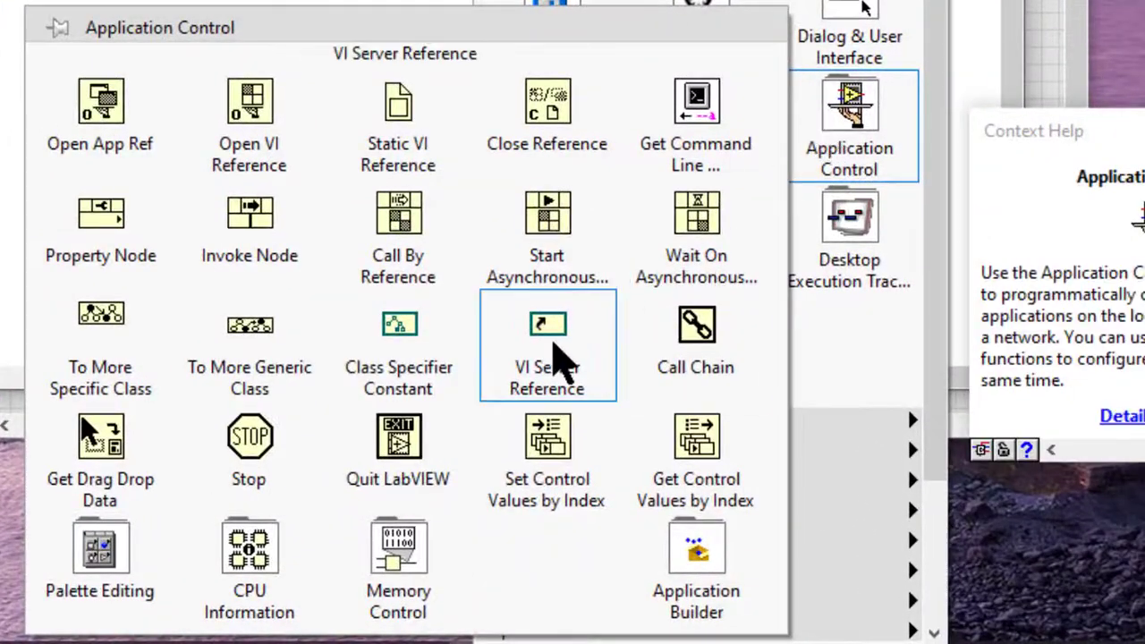
pyautogui.click(550, 353)
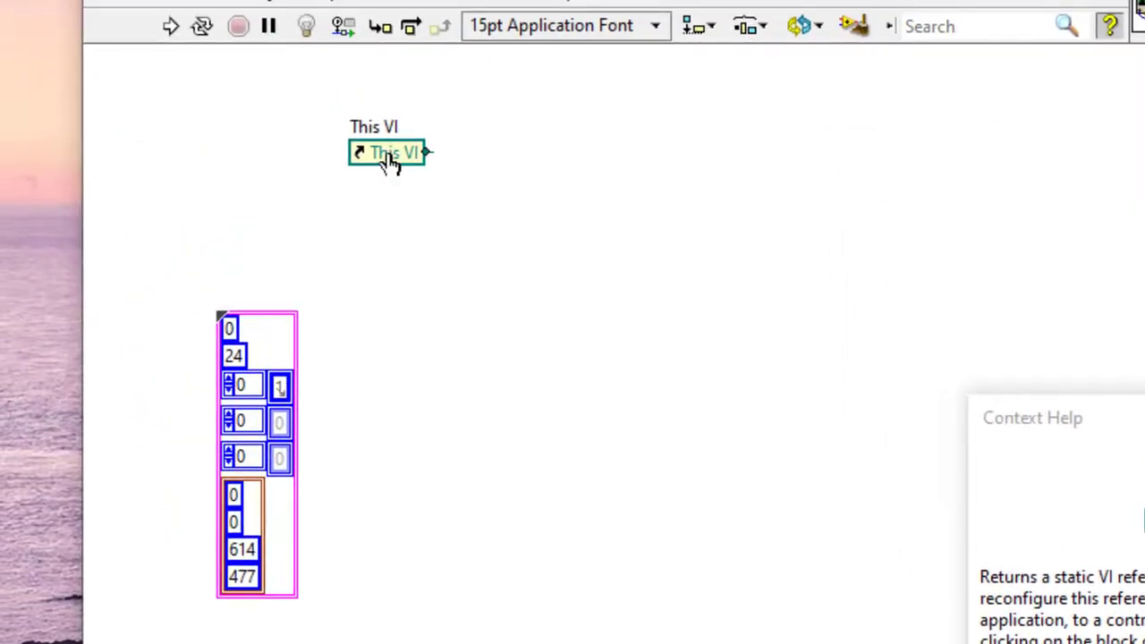
pyautogui.click(394, 159)
pyautogui.click(430, 236)
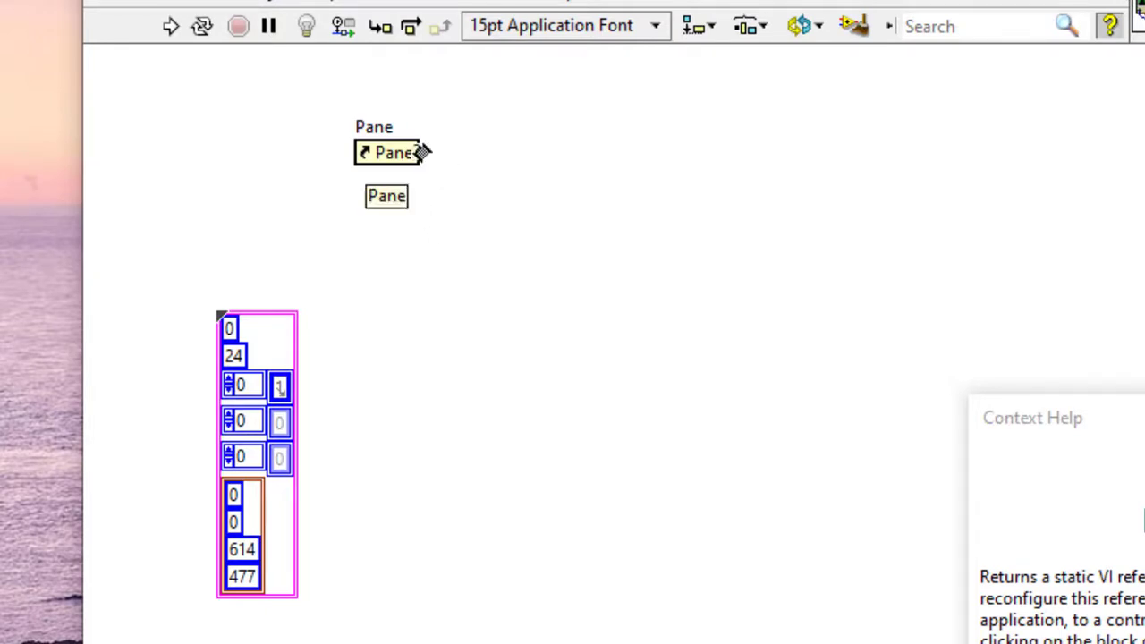
# Add a Pane property node for BackgroundImage, wire the reference in, and set it to write.
pyautogui.rightClick(415, 149)
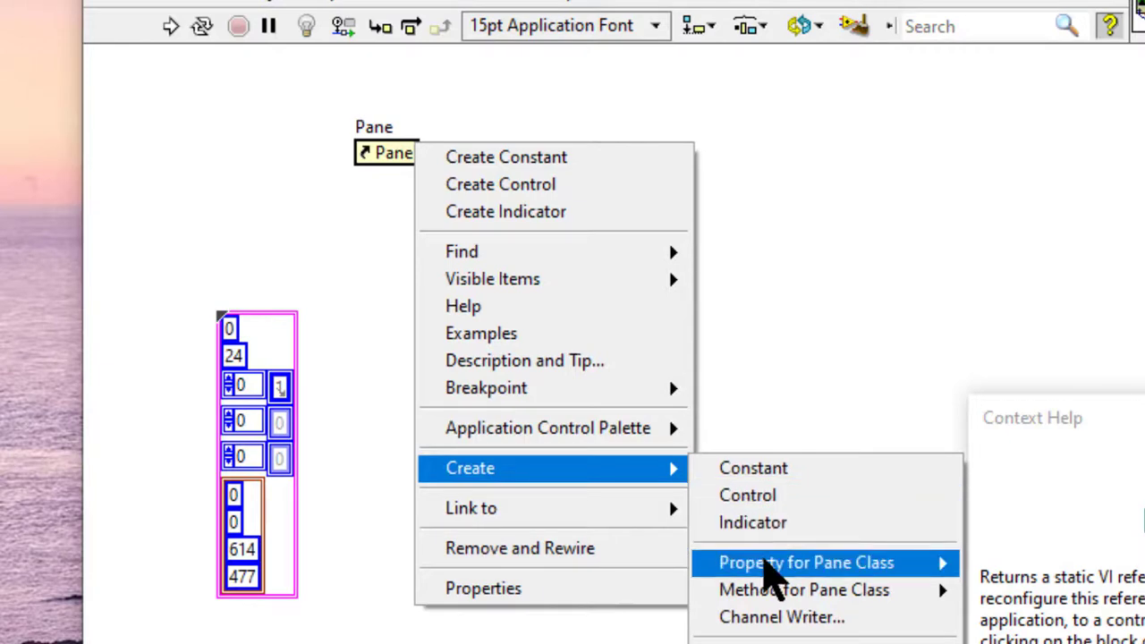
pyautogui.moveTo(614, 478)
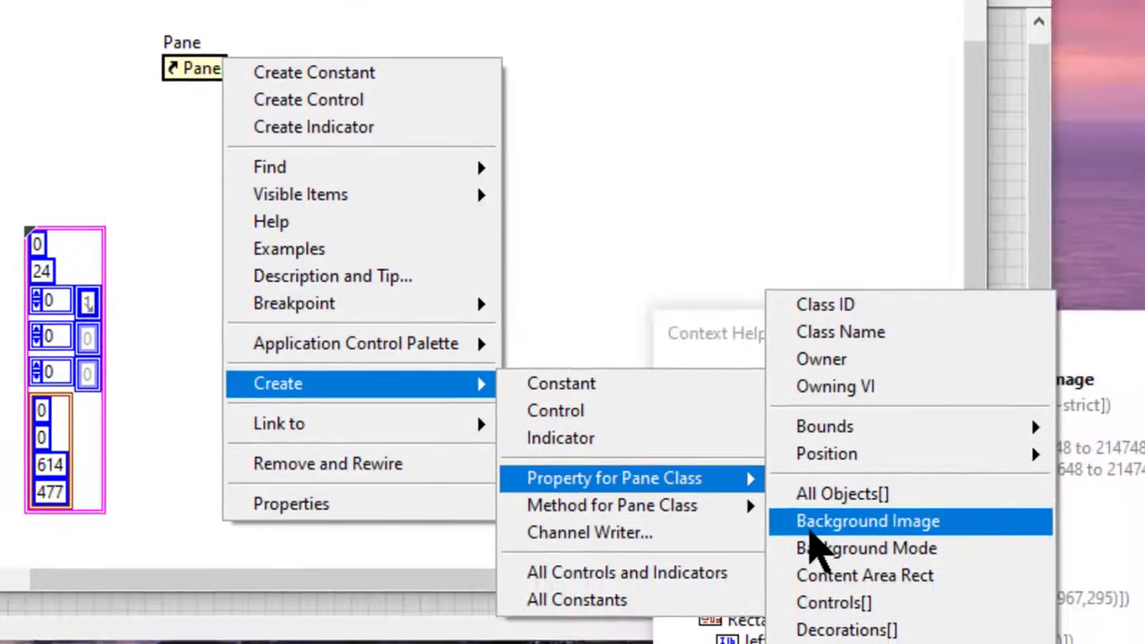
pyautogui.click(993, 608)
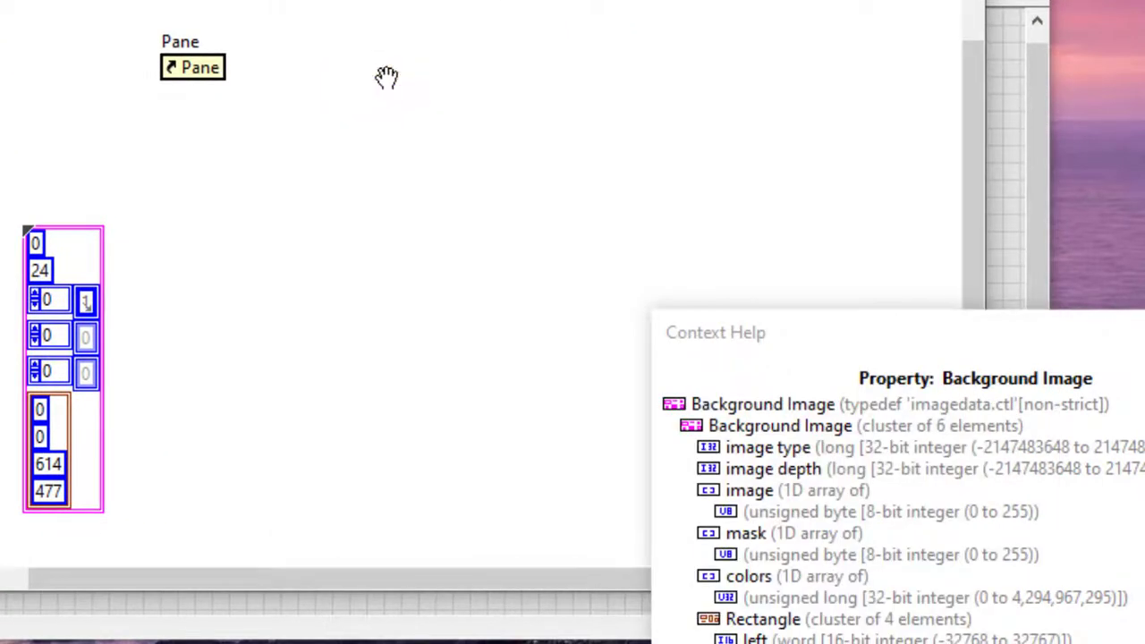
pyautogui.click(300, 58)
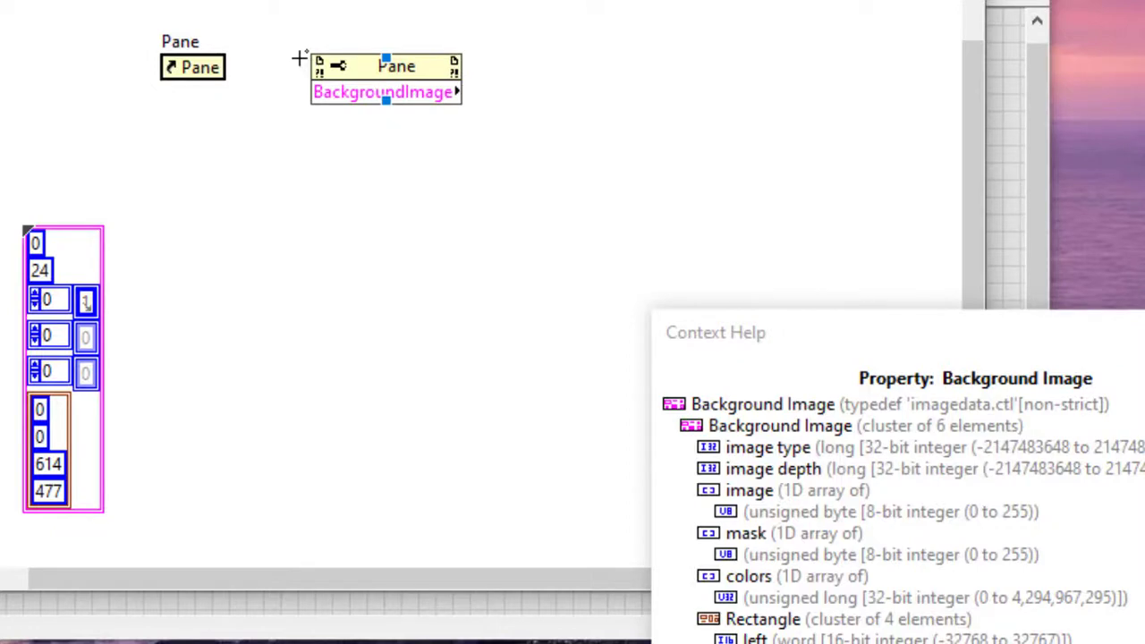
pyautogui.click(224, 69)
pyautogui.click(394, 101)
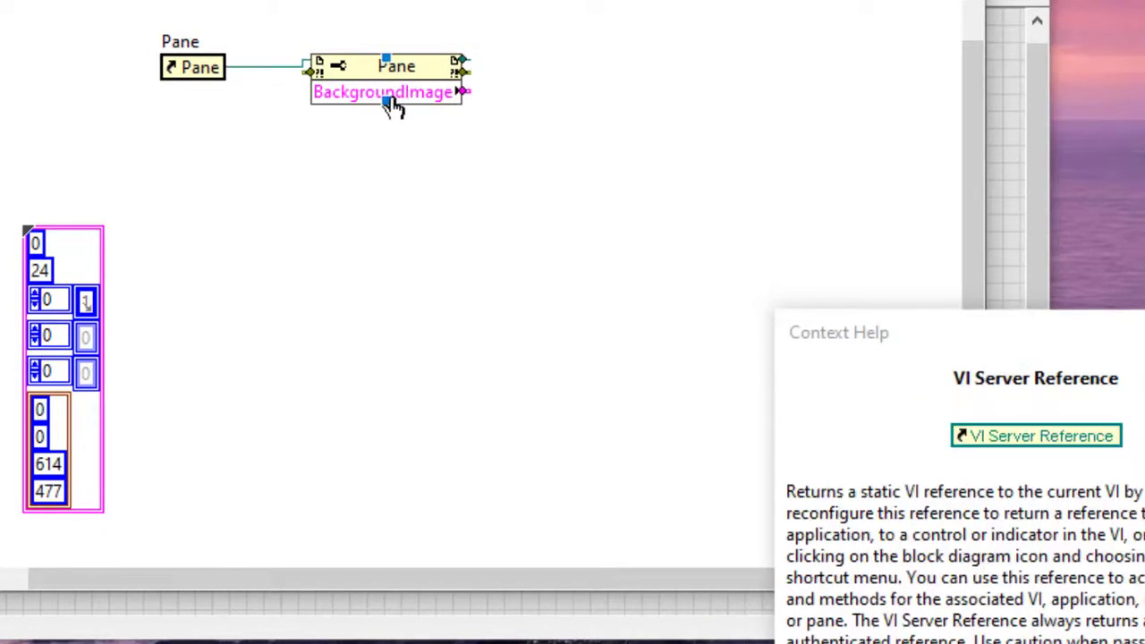
pyautogui.rightClick(390, 93)
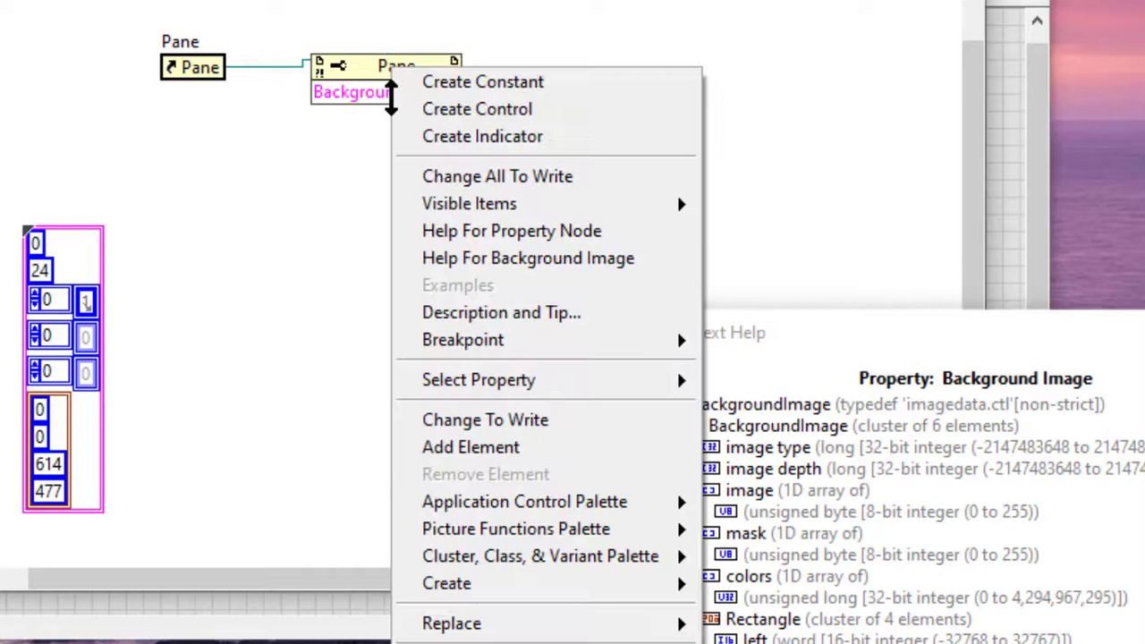
pyautogui.click(447, 188)
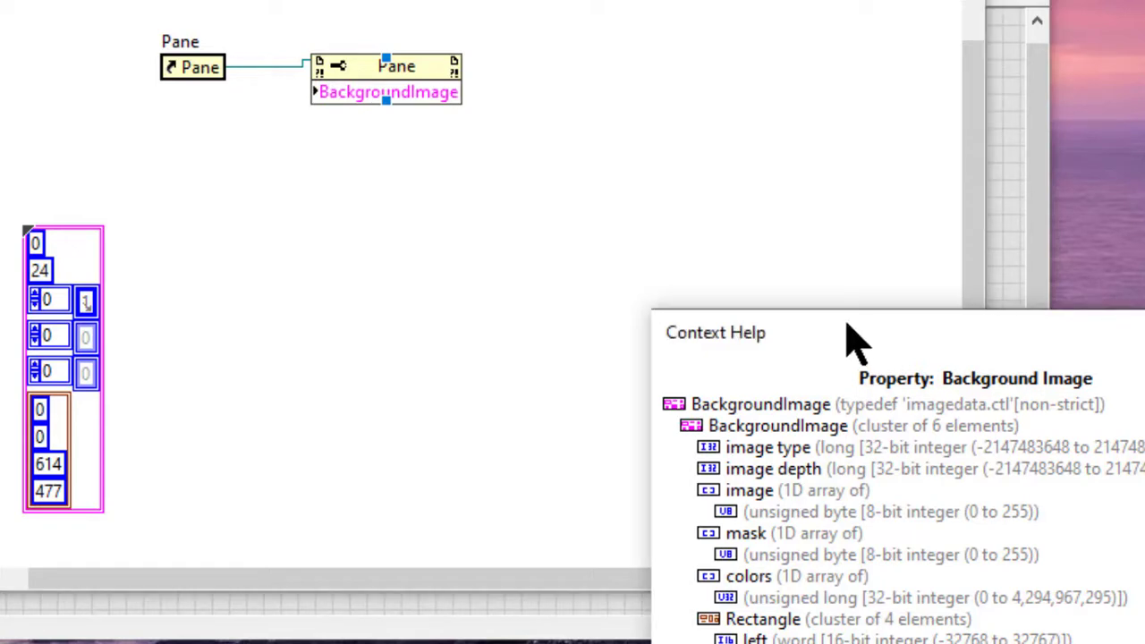
pyautogui.moveTo(856, 340); pyautogui.dragTo(743, 28)
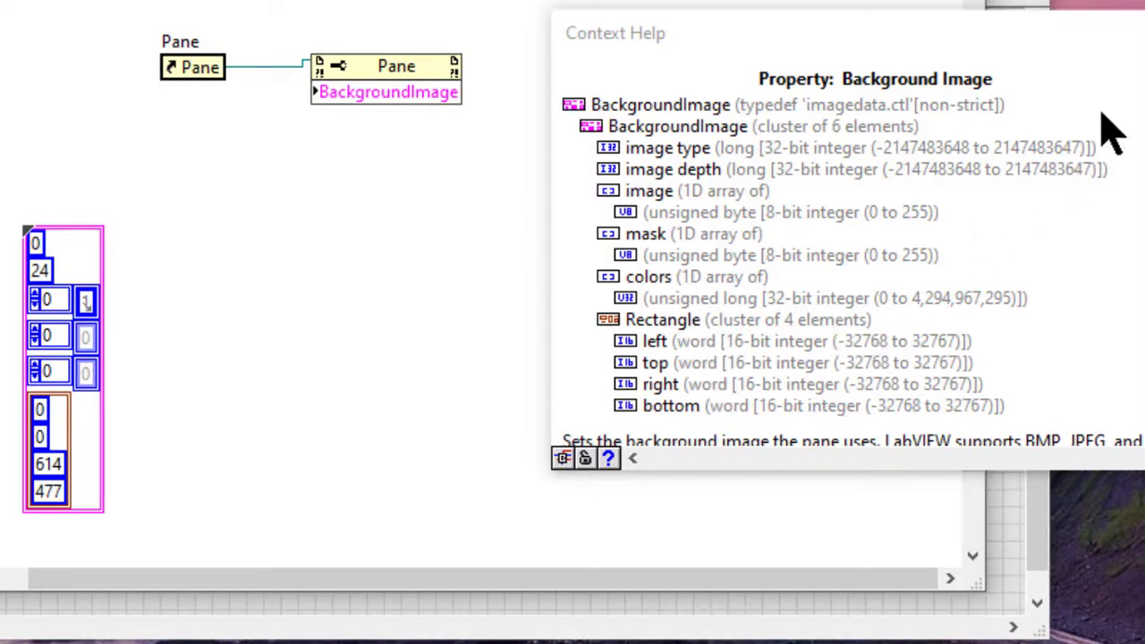
# Wire the pink image data cluster into BackgroundImage and clean up the diagram.
pyautogui.click(78, 237)
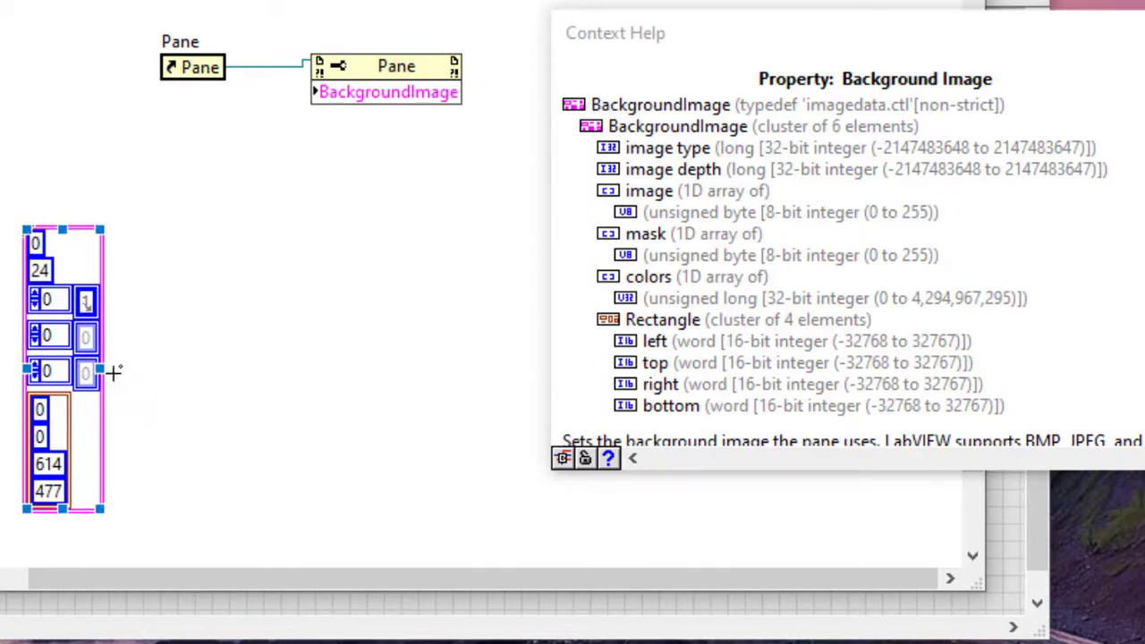
pyautogui.click(108, 369)
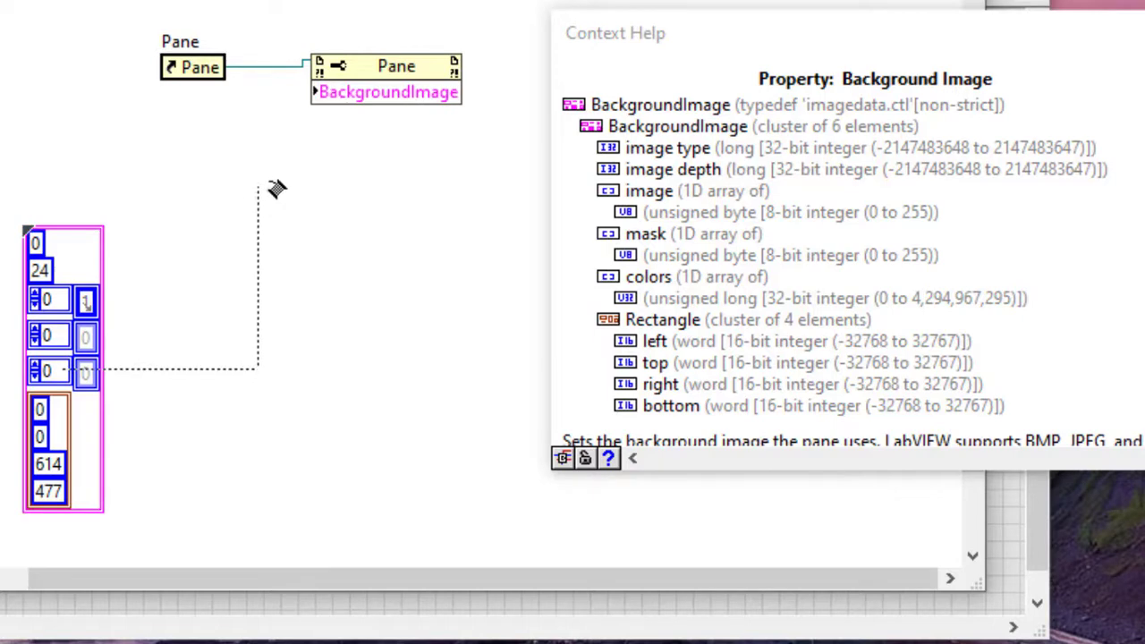
pyautogui.click(313, 93)
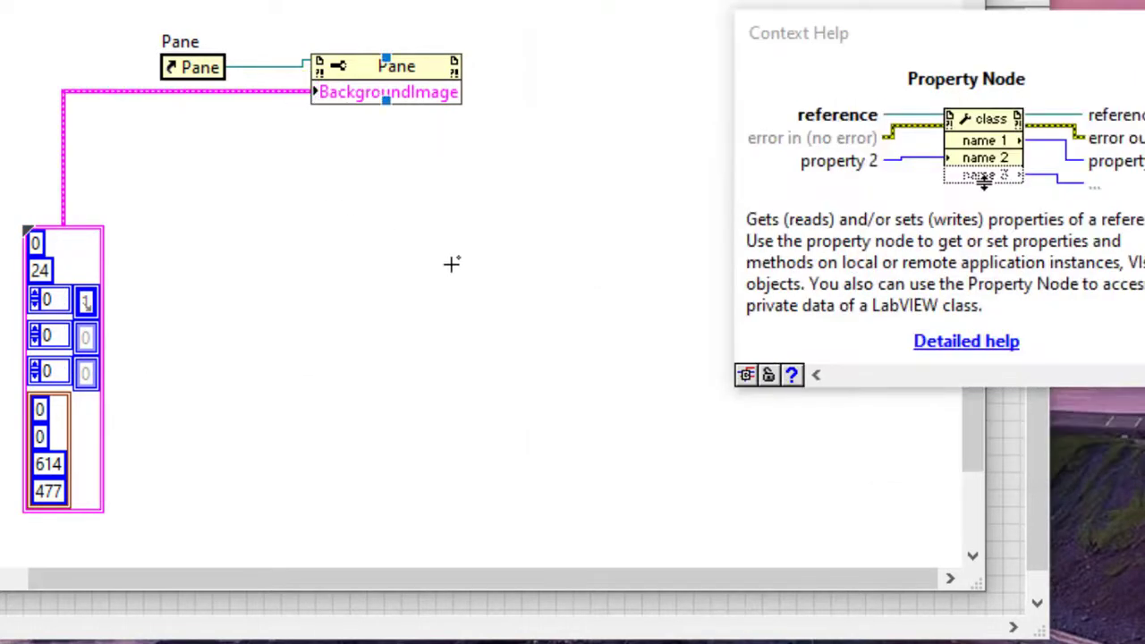
pyautogui.hotkey('ctrl', 'u')
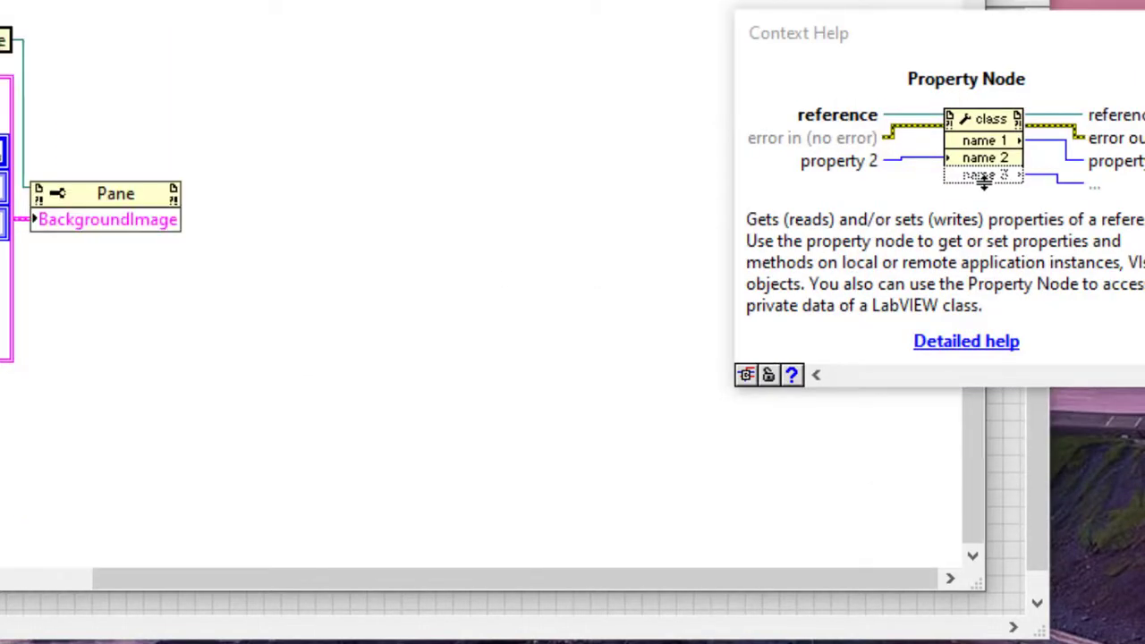
# Arrange the Front Panel and Block Diagram windows side by side.
pyautogui.click(1008, 506)
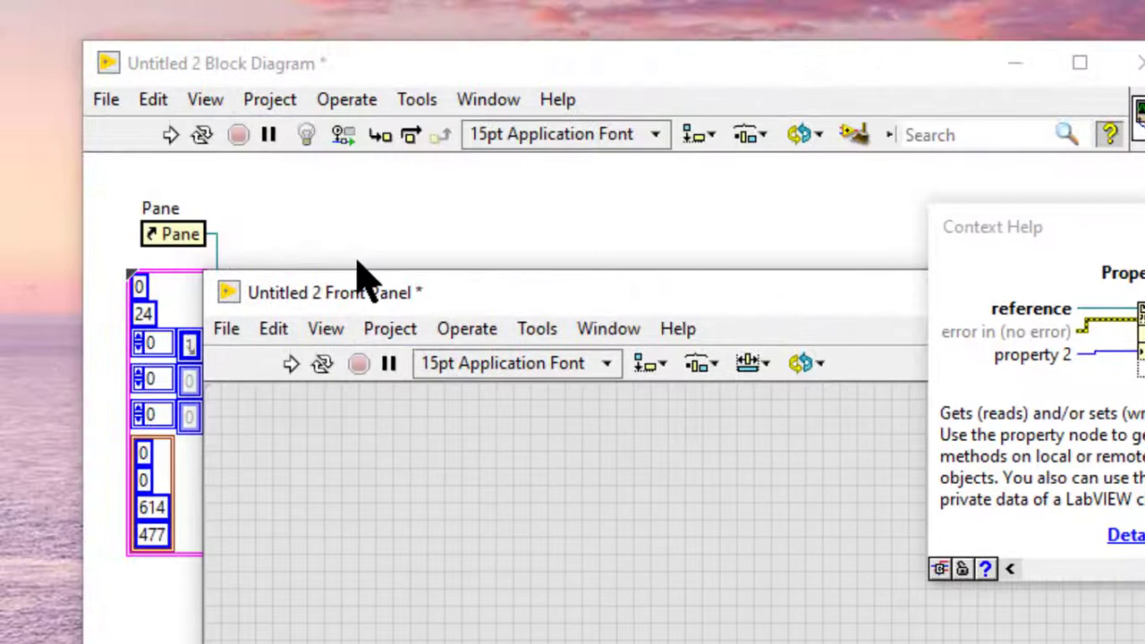
pyautogui.click(305, 136)
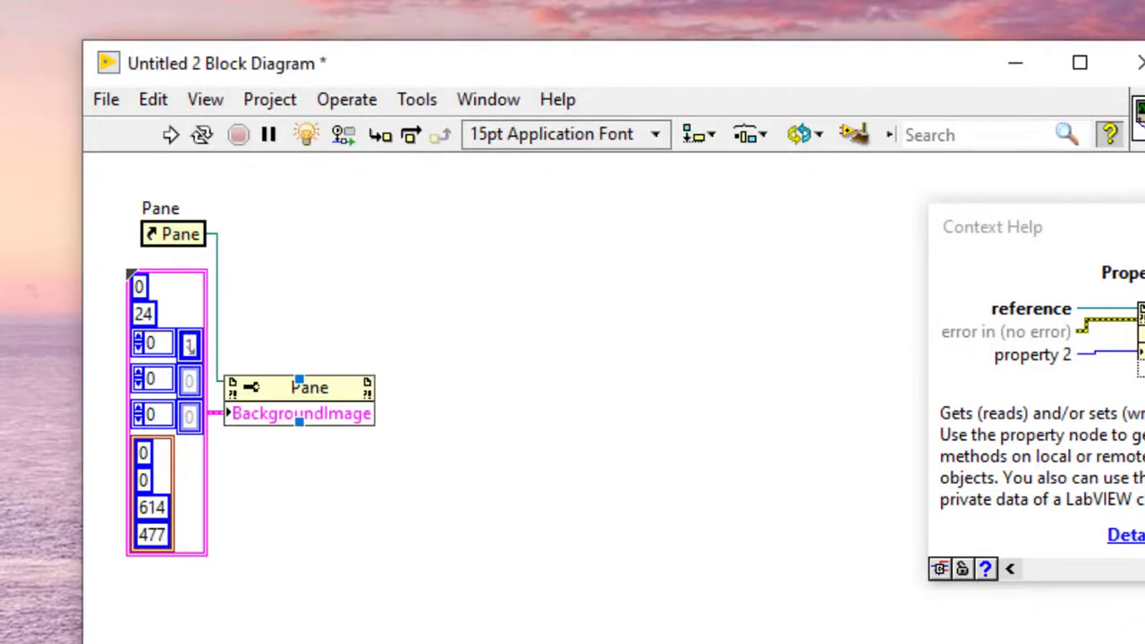
pyautogui.hotkey('ctrl', 'e')
pyautogui.moveTo(447, 291); pyautogui.dragTo(595, 62)
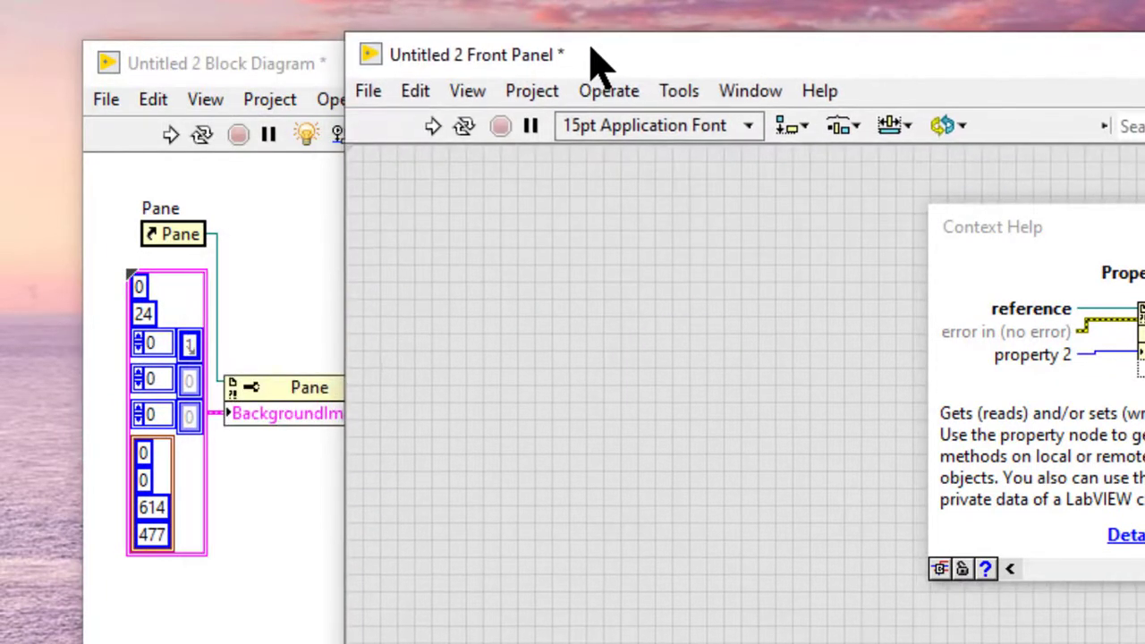
pyautogui.click(260, 242)
pyautogui.moveTo(489, 72); pyautogui.dragTo(212, 193)
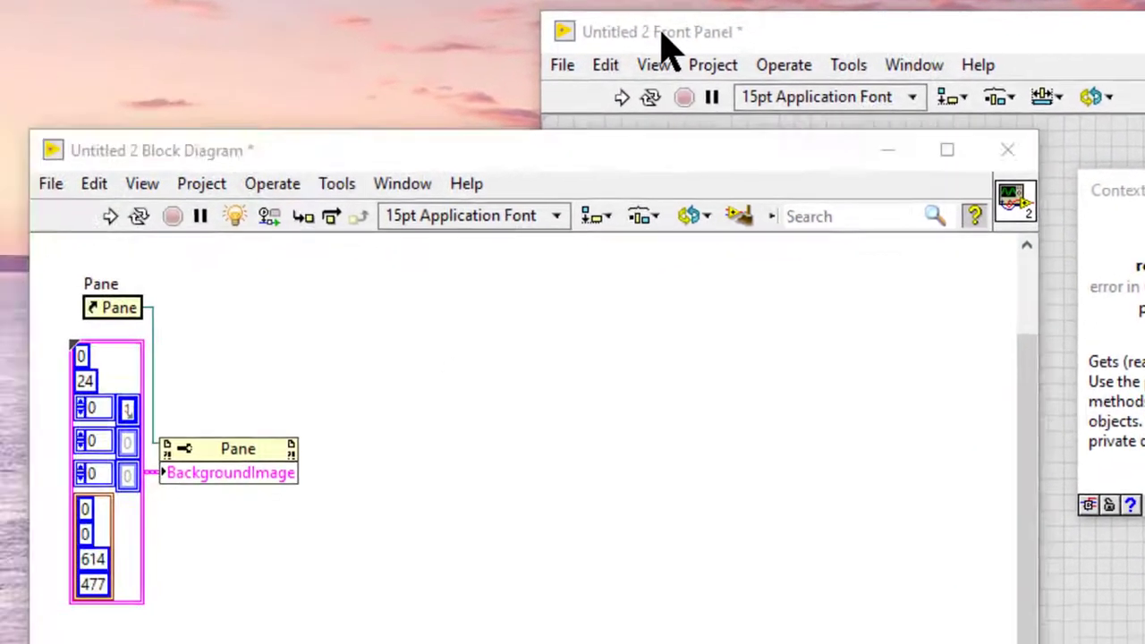
# Run the VI to apply the diamond-plate background, then return to the block diagram.
pyautogui.click(653, 116)
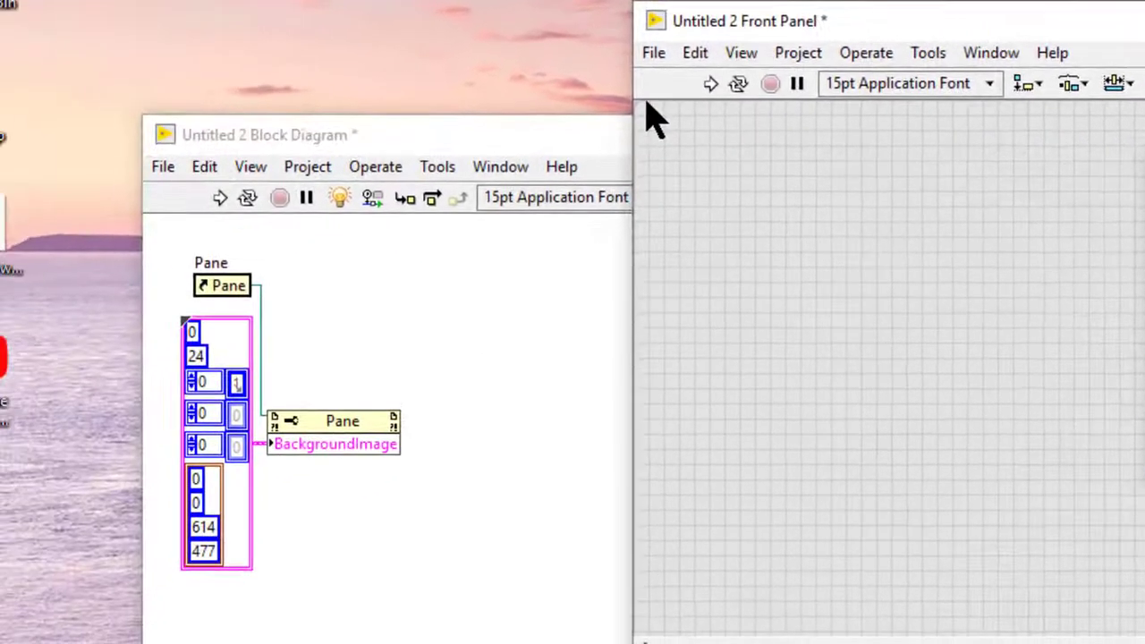
pyautogui.click(708, 83)
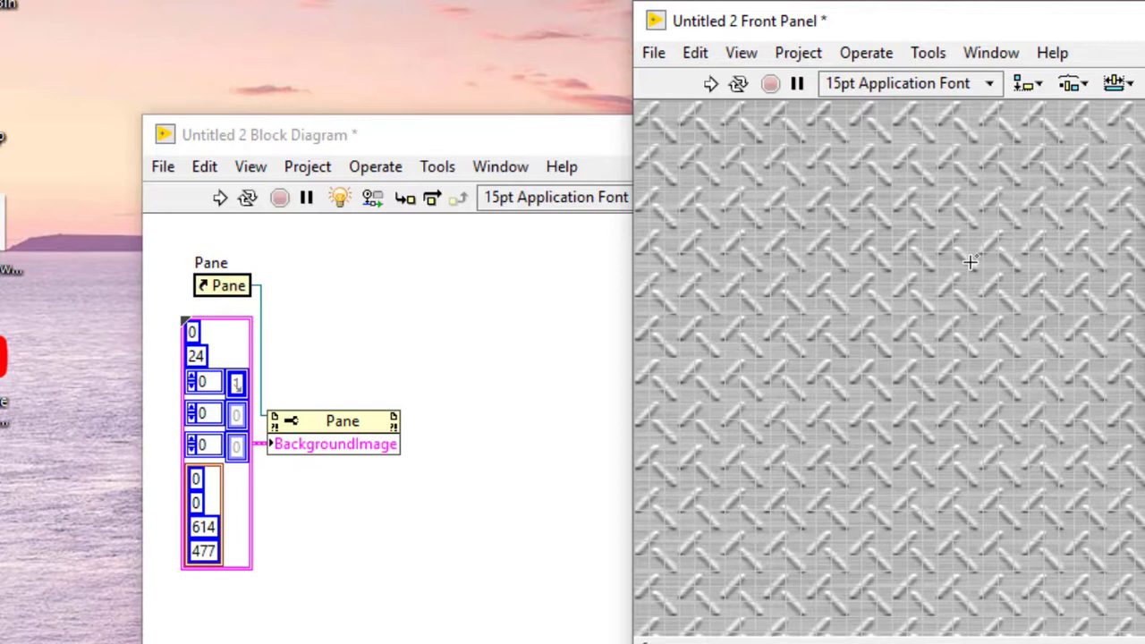
pyautogui.click(463, 471)
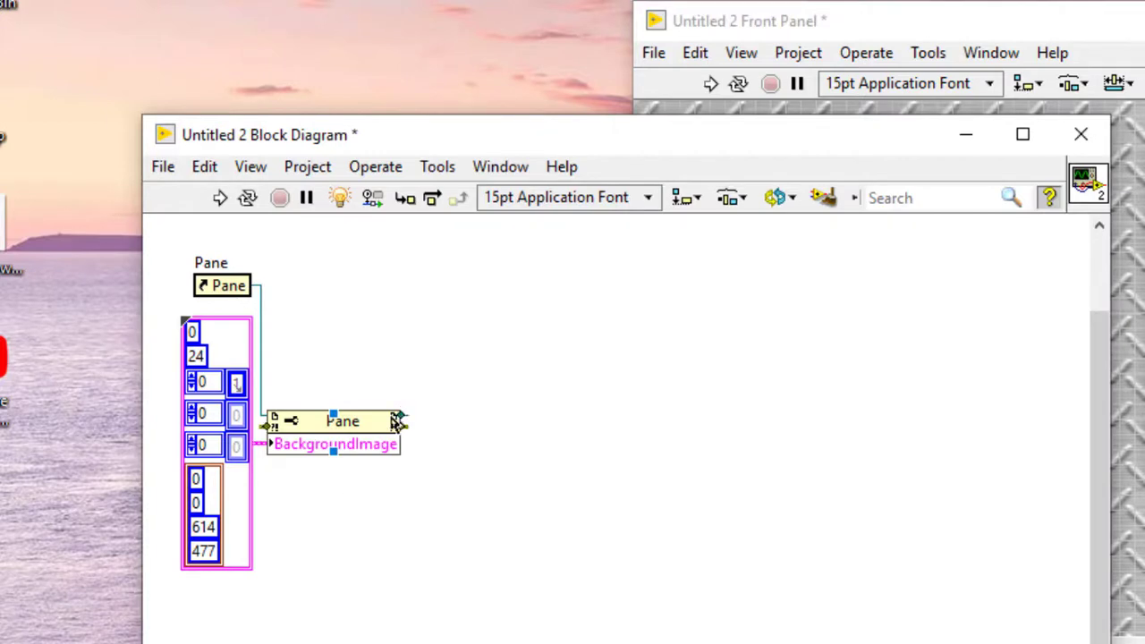
# Add a Pane BackgroundMode property node chained to BackgroundImage by reference and error wires.
pyautogui.rightClick(396, 420)
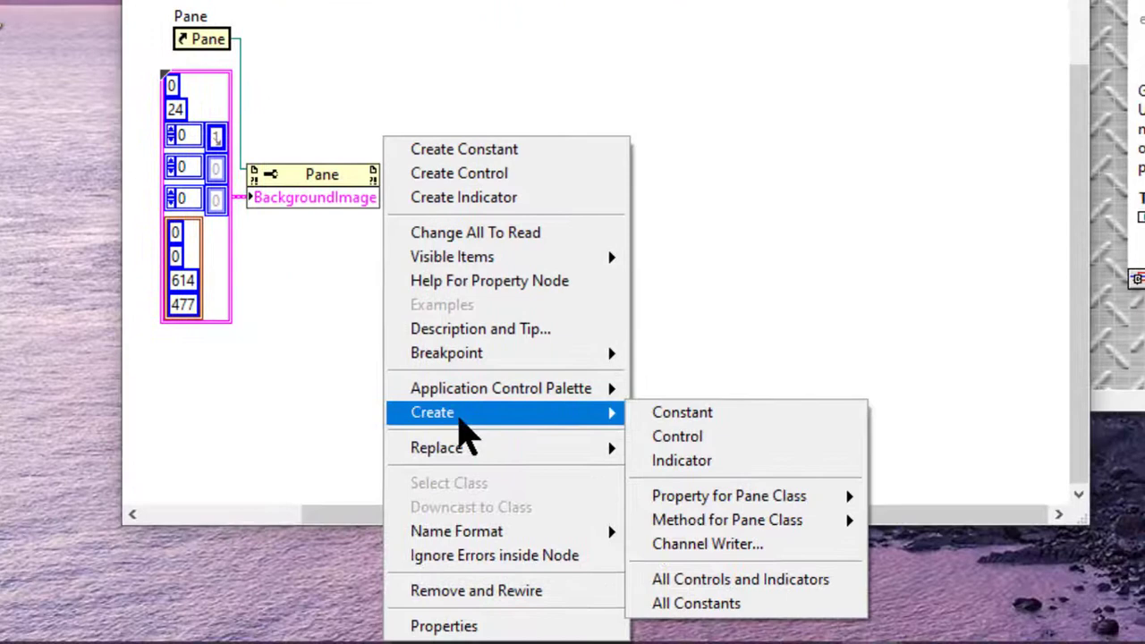
pyautogui.moveTo(729, 496)
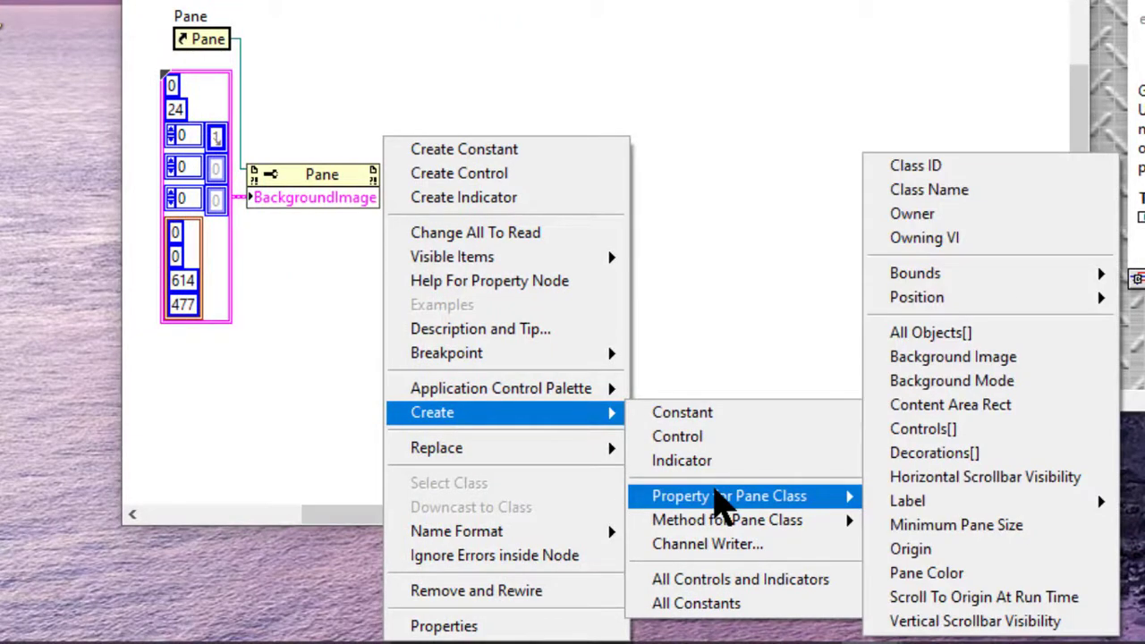
pyautogui.click(951, 380)
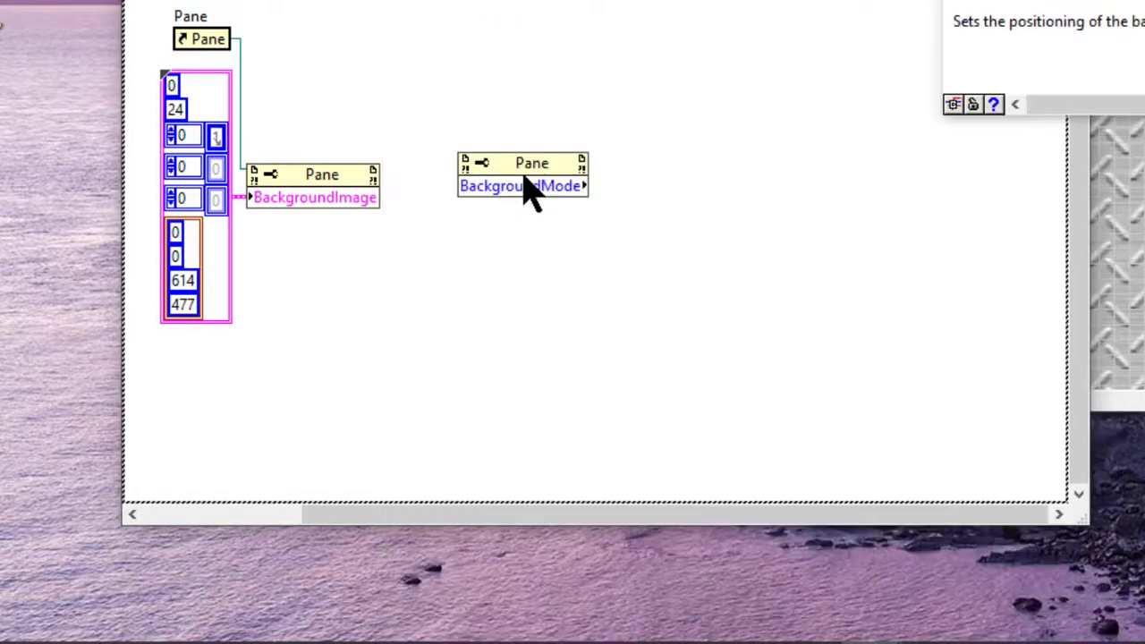
pyautogui.click(515, 188)
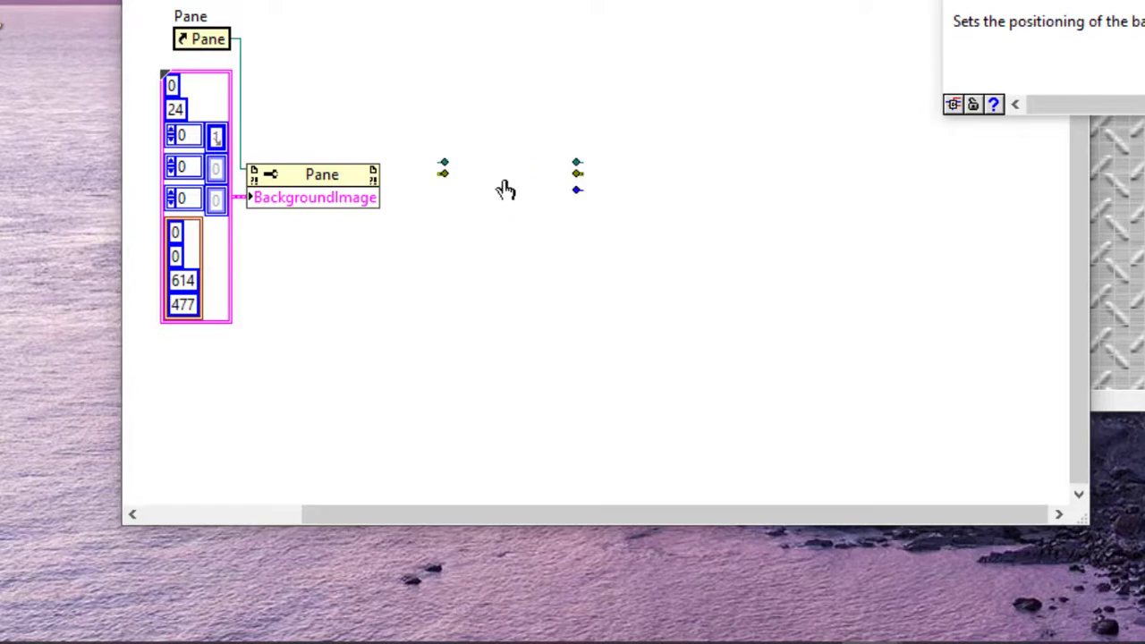
pyautogui.click(380, 168)
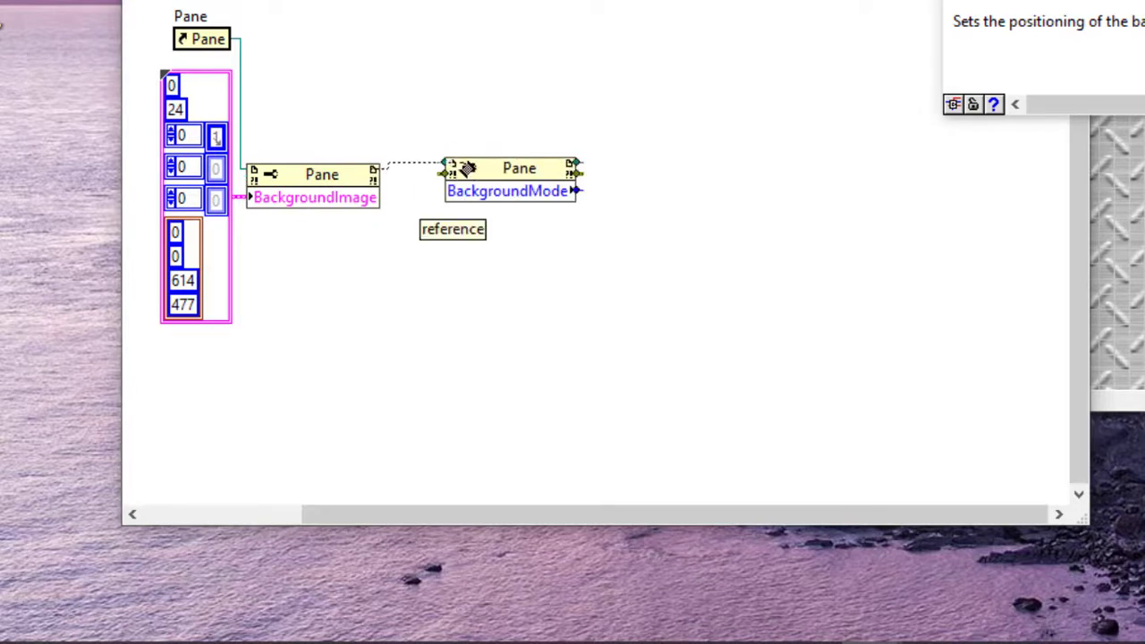
pyautogui.click(464, 167)
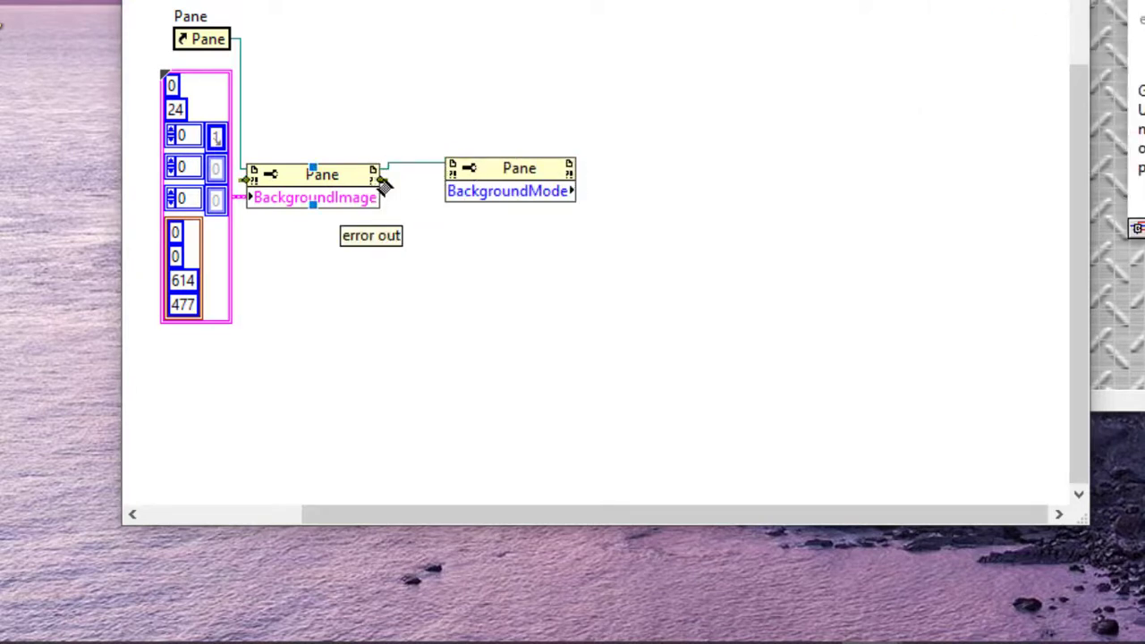
pyautogui.click(384, 184)
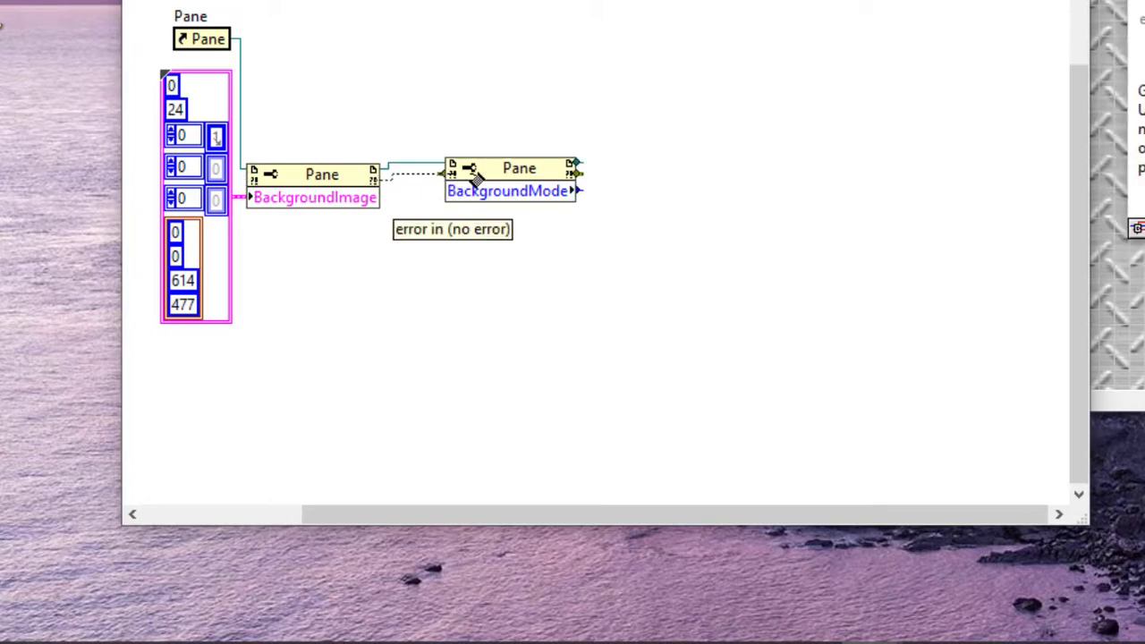
pyautogui.click(450, 182)
# Make BackgroundMode writable, feed it a Background Mode control, and clean up the diagram.
pyautogui.rightClick(471, 194)
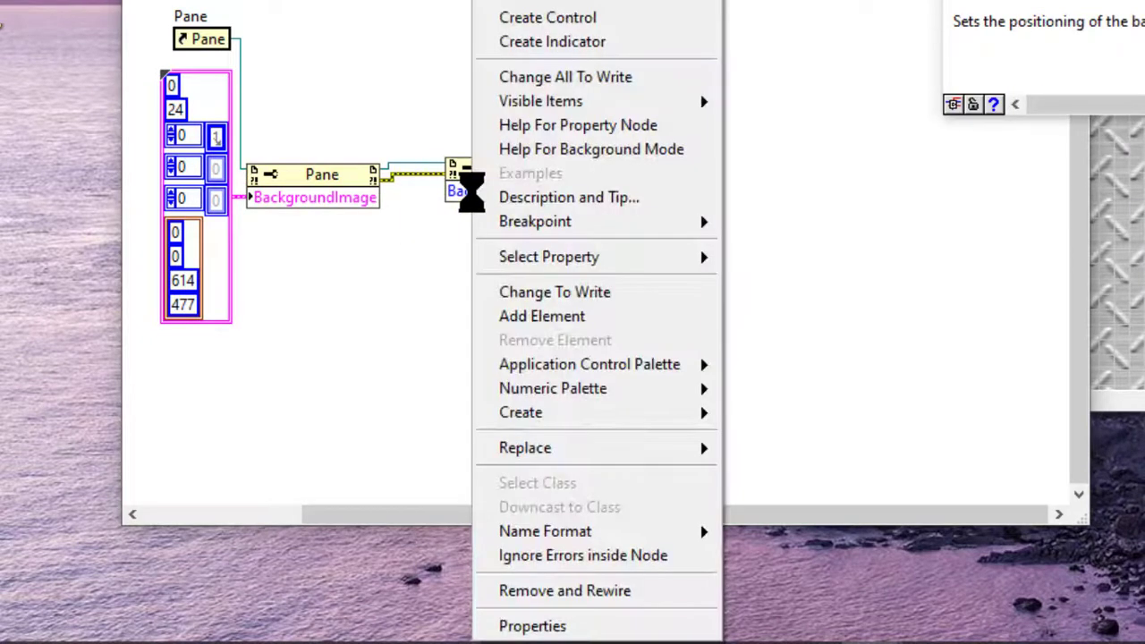
pyautogui.click(518, 78)
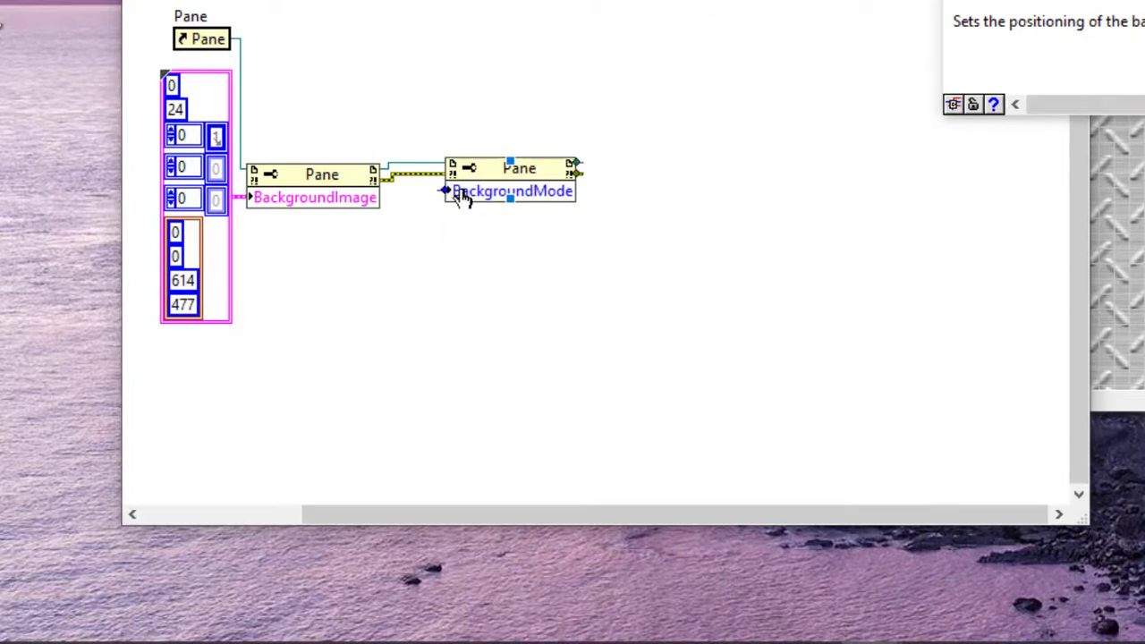
pyautogui.rightClick(461, 195)
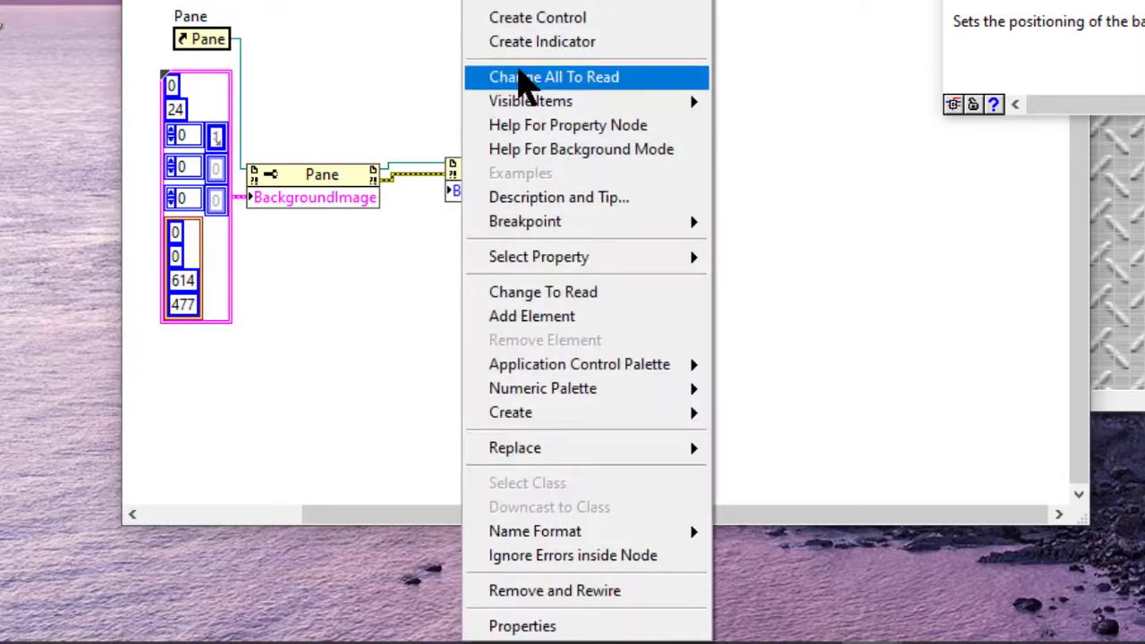
pyautogui.click(509, 22)
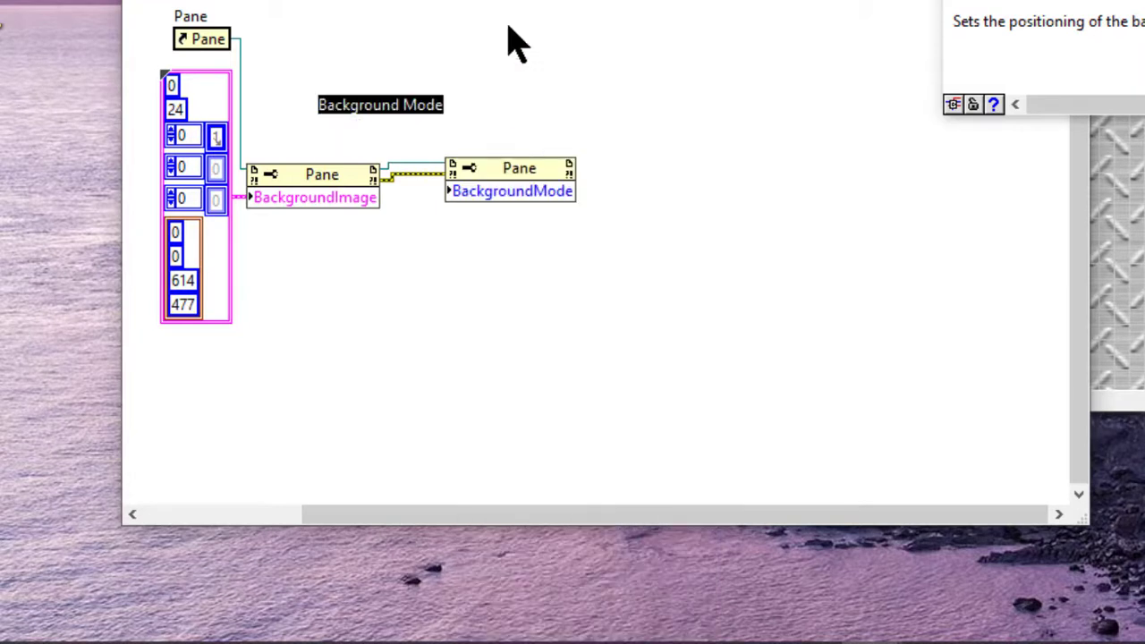
pyautogui.click(549, 65)
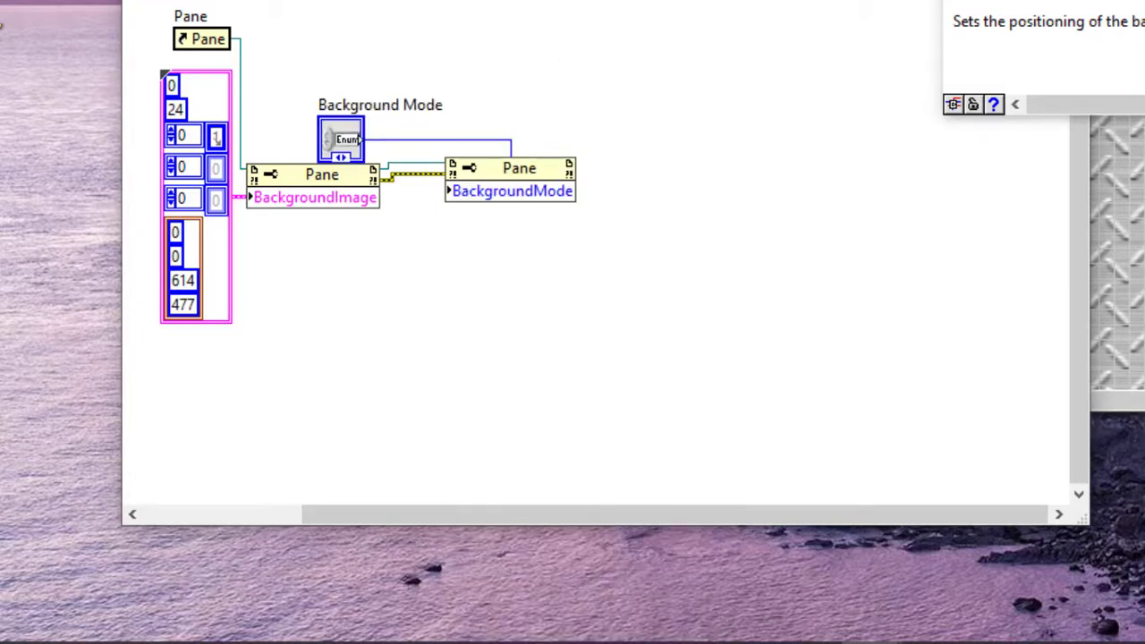
pyautogui.hotkey('ctrl', 'u')
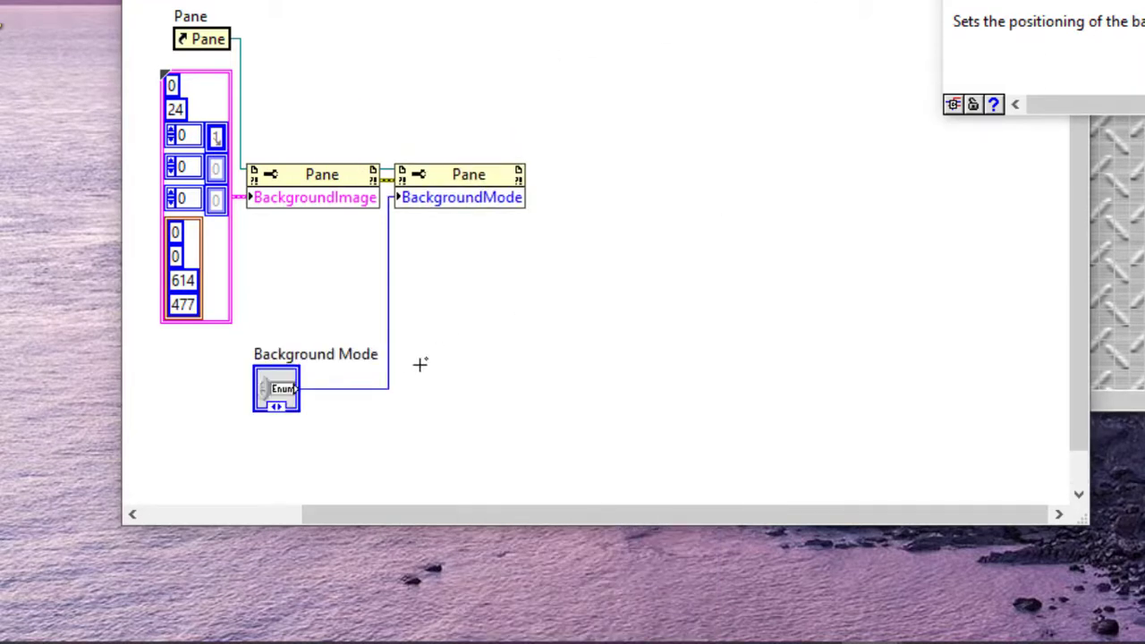
pyautogui.hotkey('ctrl', 'e')
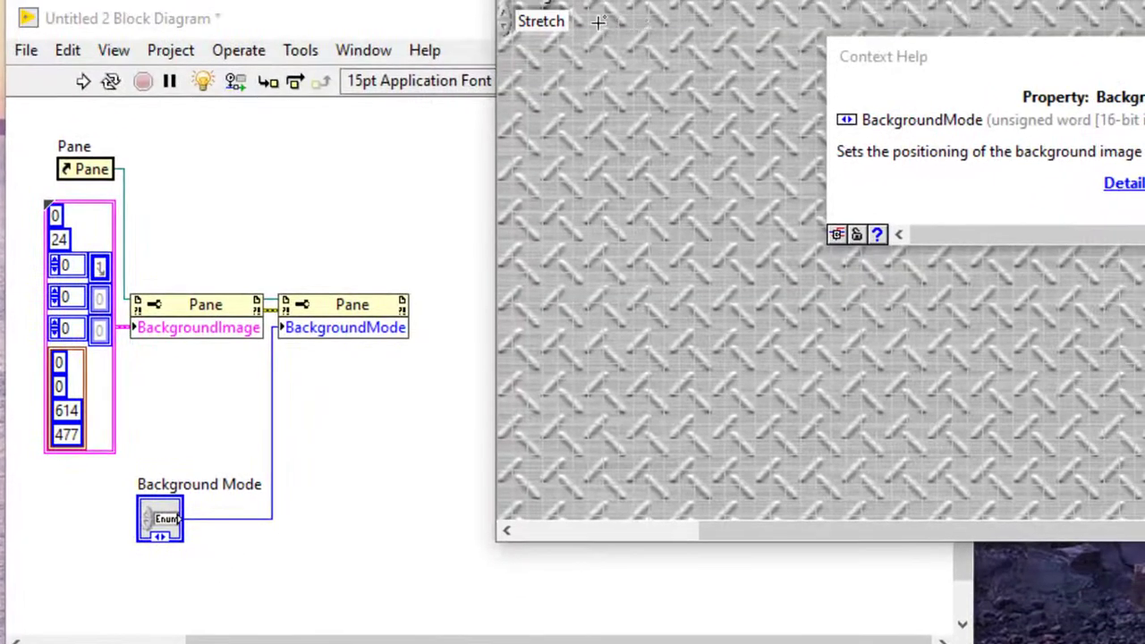
# Widen the Background Mode control and run the VI in Stretch mode.
pyautogui.click(561, 20)
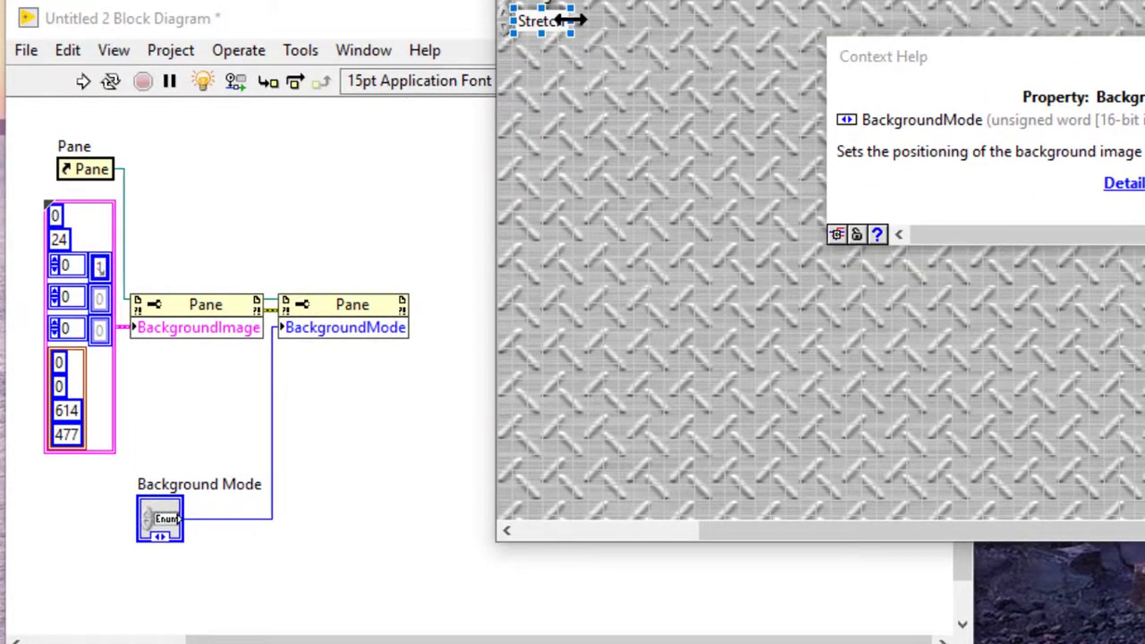
pyautogui.moveTo(574, 19); pyautogui.dragTo(777, 16)
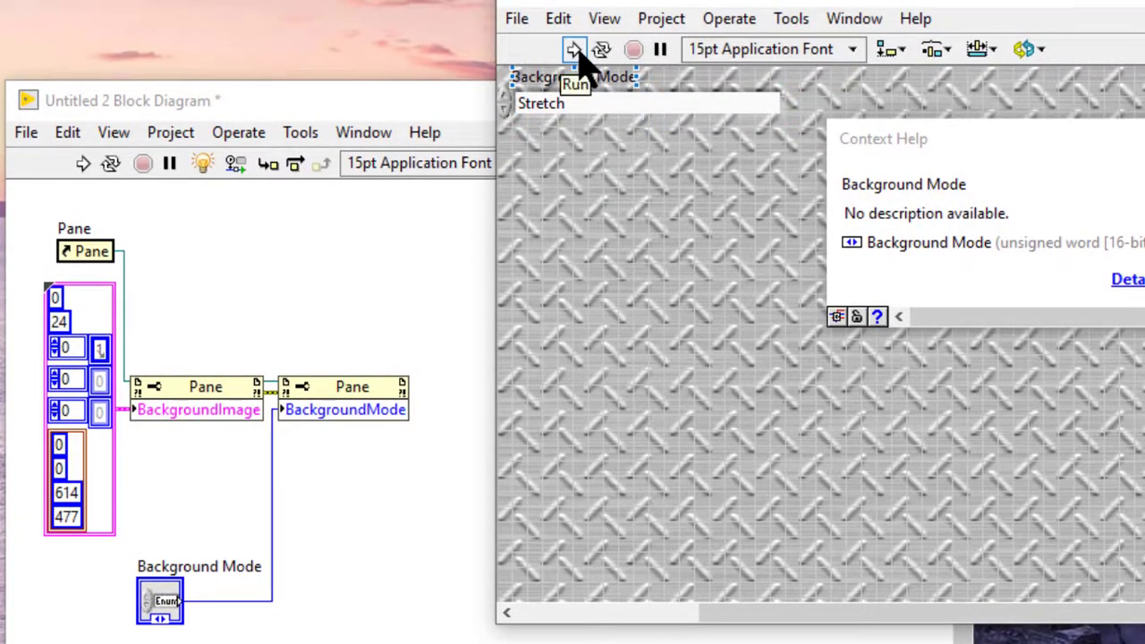
pyautogui.click(576, 50)
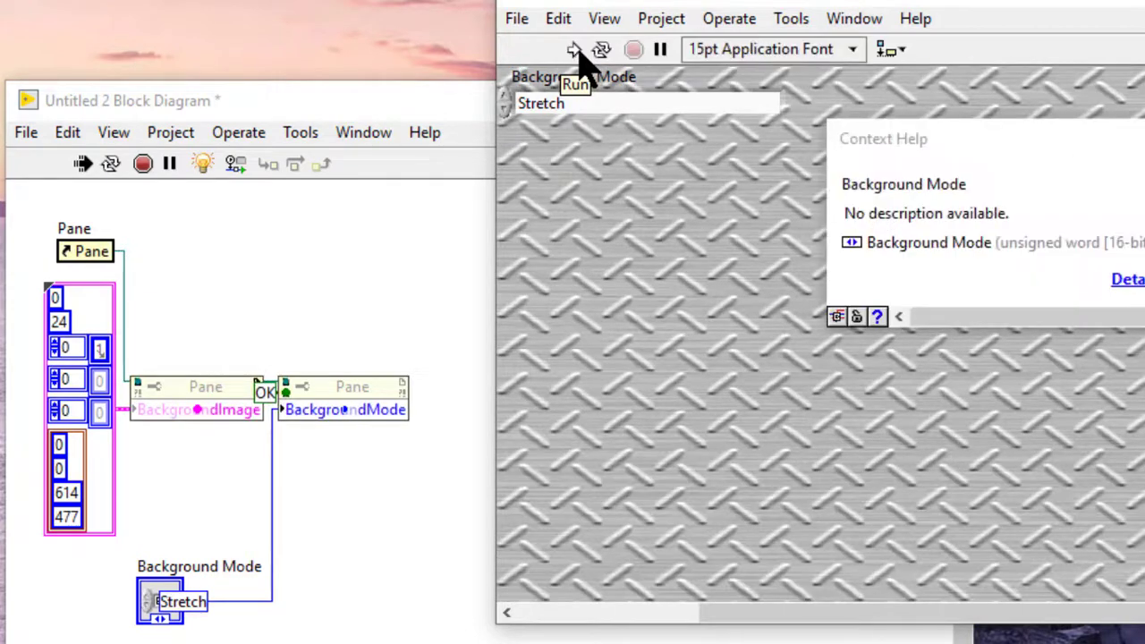
# Set Background Mode to Center and run the VI.
pyautogui.click(582, 106)
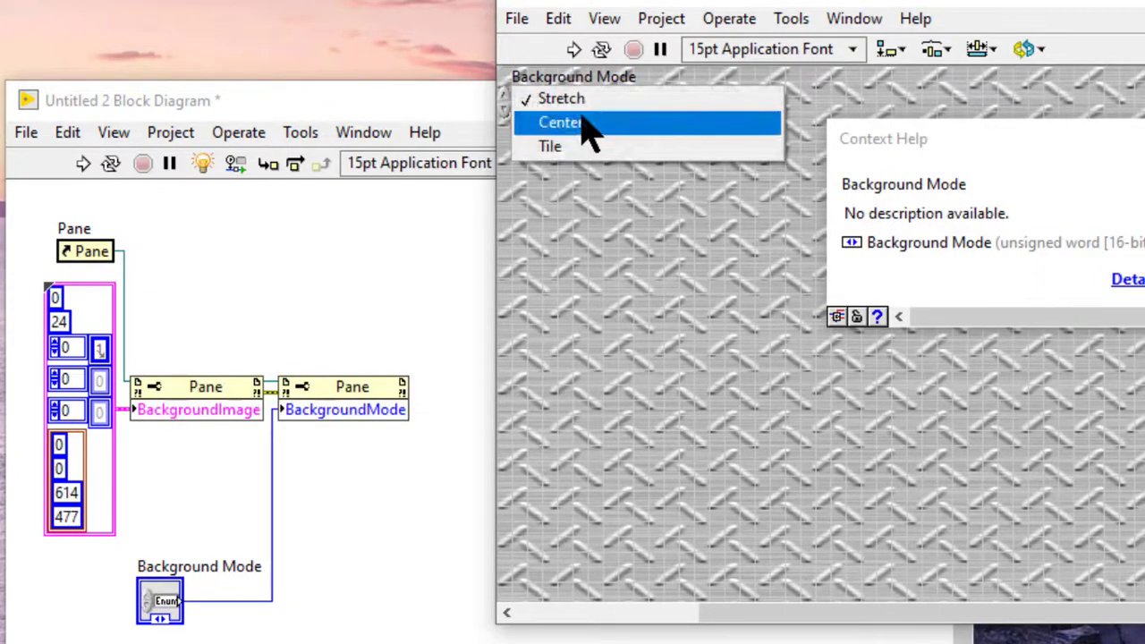
pyautogui.click(582, 121)
pyautogui.click(572, 51)
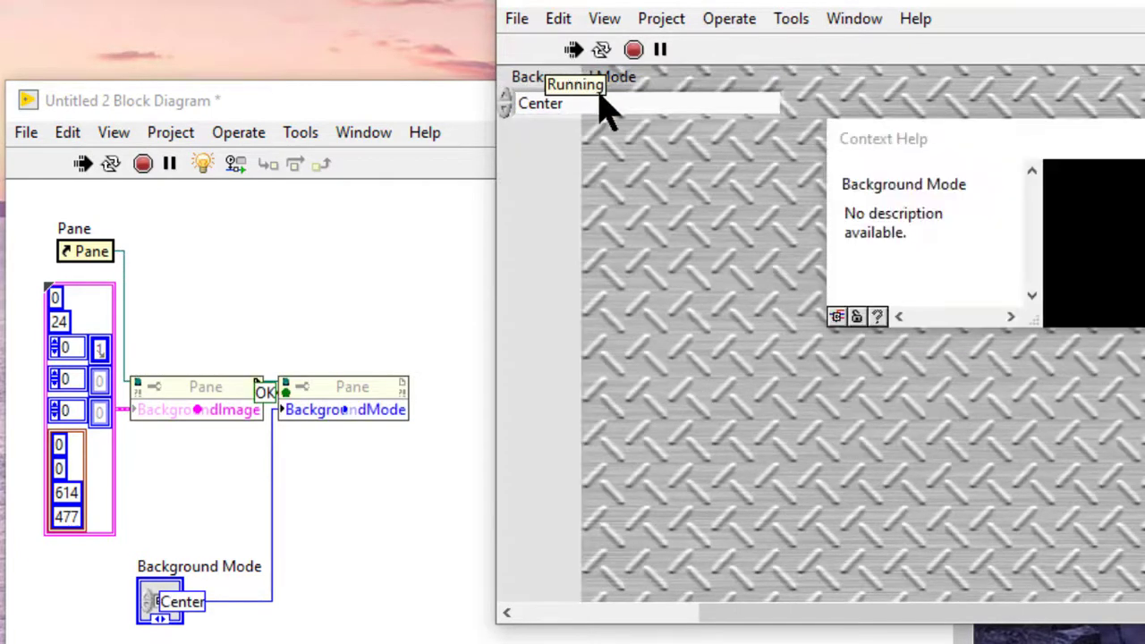
# Set Background Mode to Tile and run the VI.
pyautogui.click(609, 102)
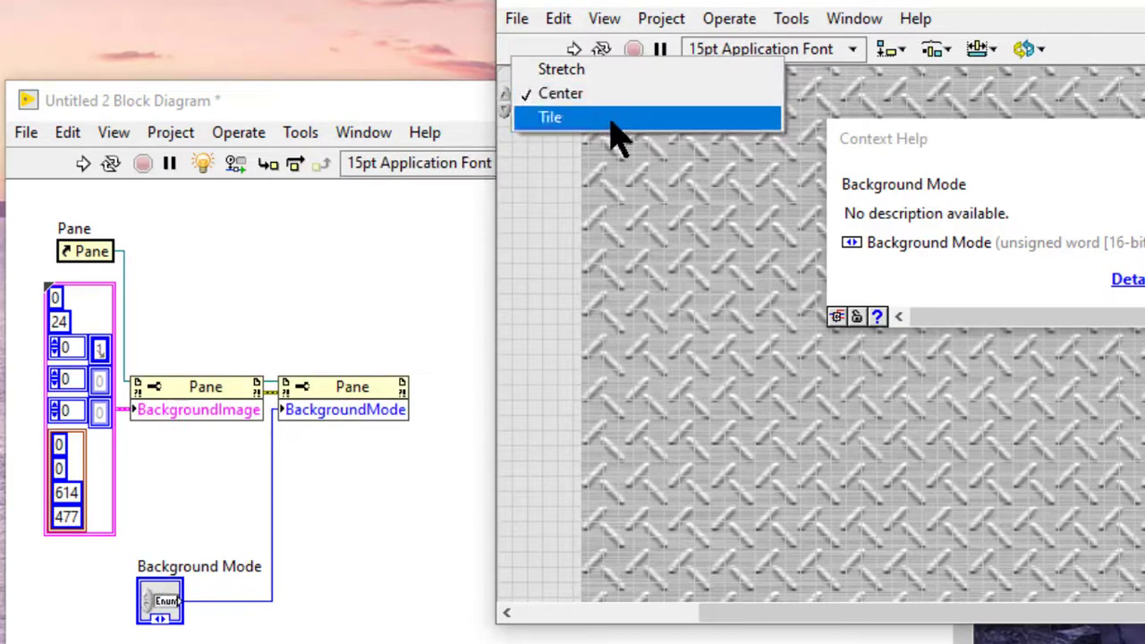
pyautogui.click(614, 124)
pyautogui.click(573, 50)
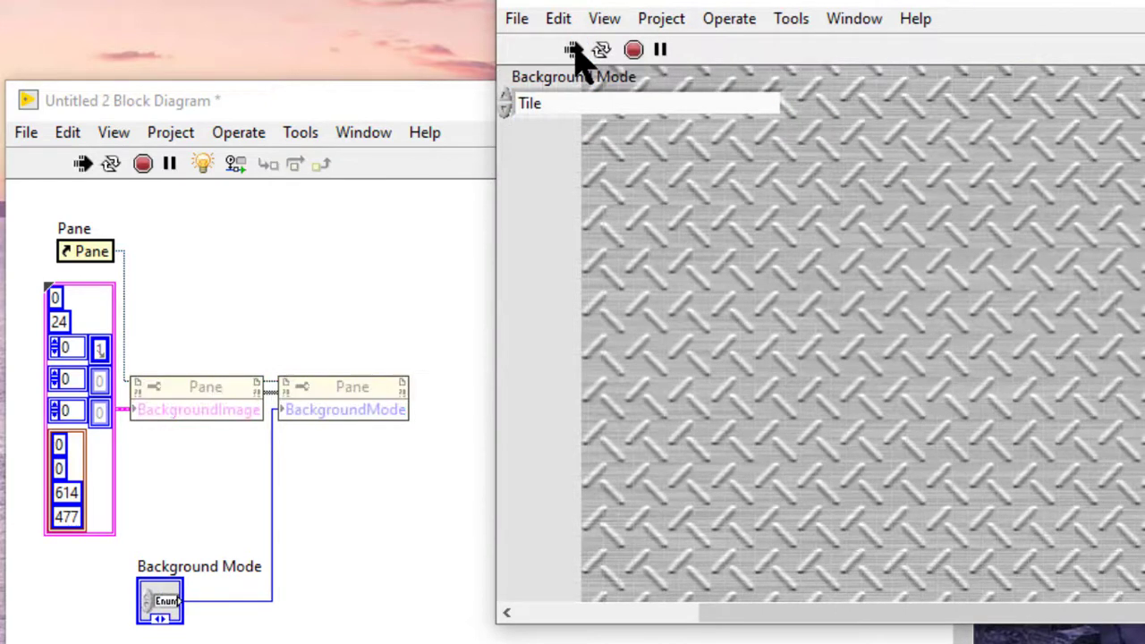